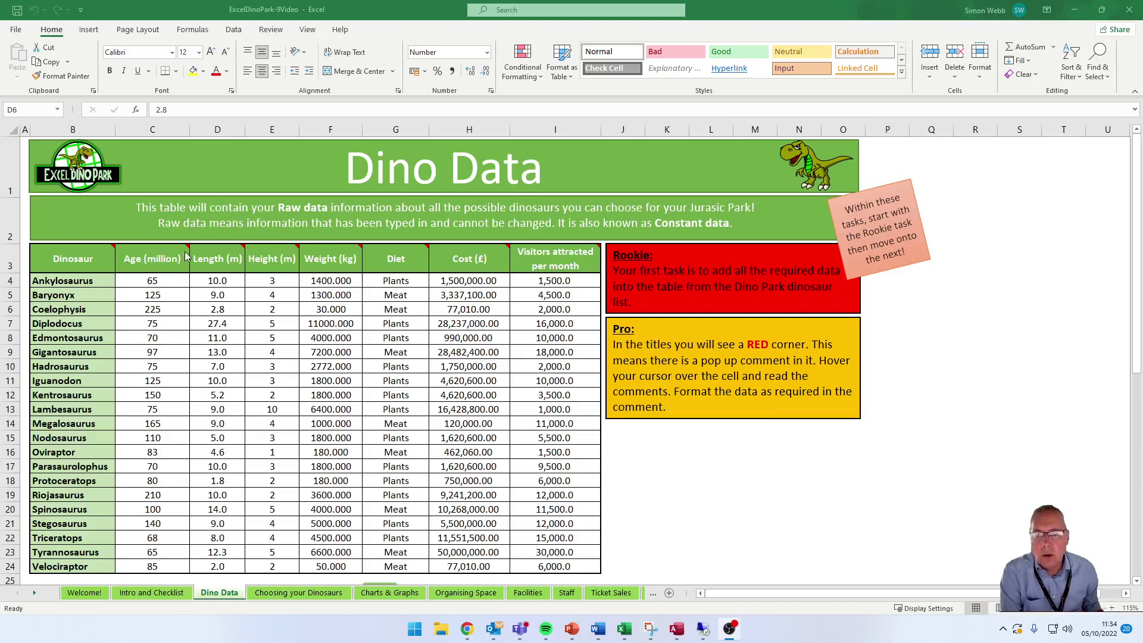
- Read the comments on the Dinosaur and Age headings and select the Age values in C4:C24
left_click(94, 255)
mouse_move(72, 260)
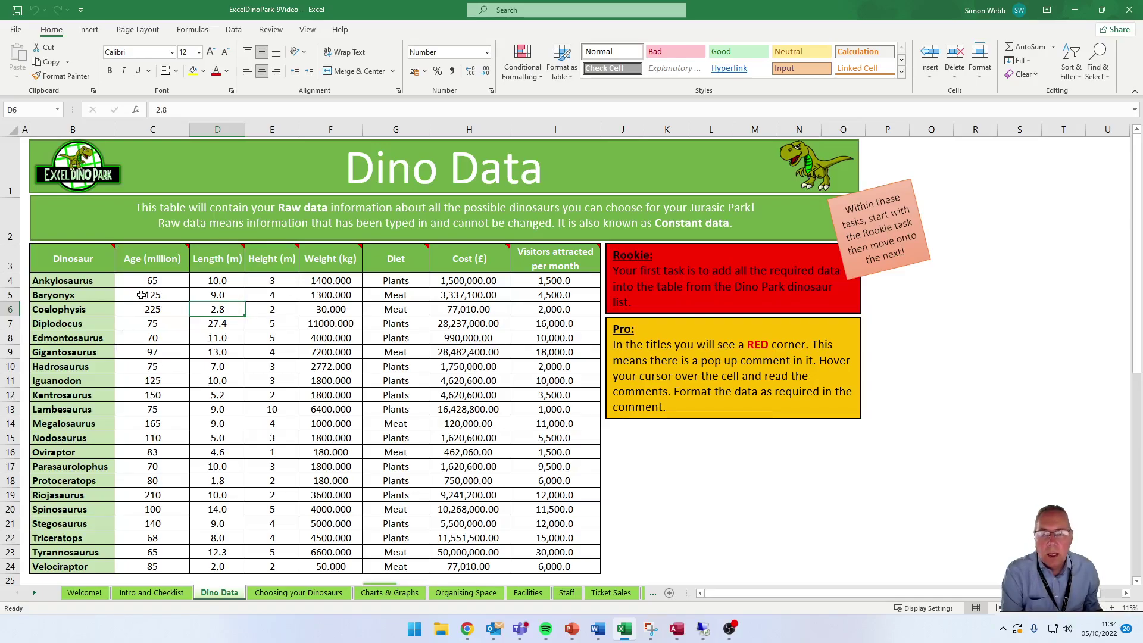
mouse_move(178, 260)
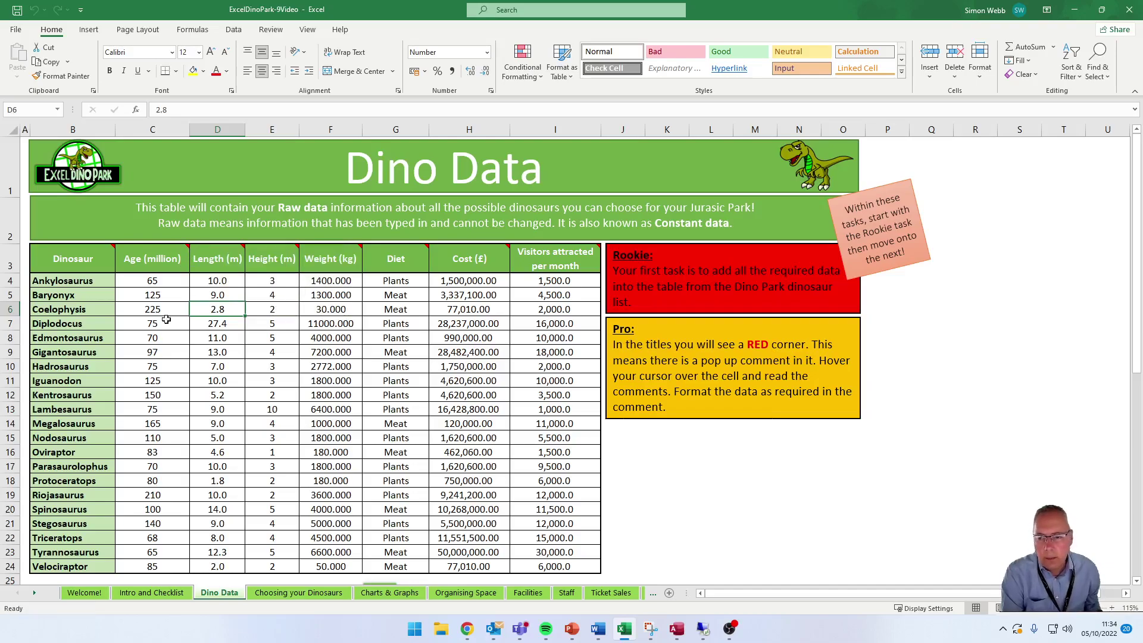
left_click_drag(161, 283, 155, 562)
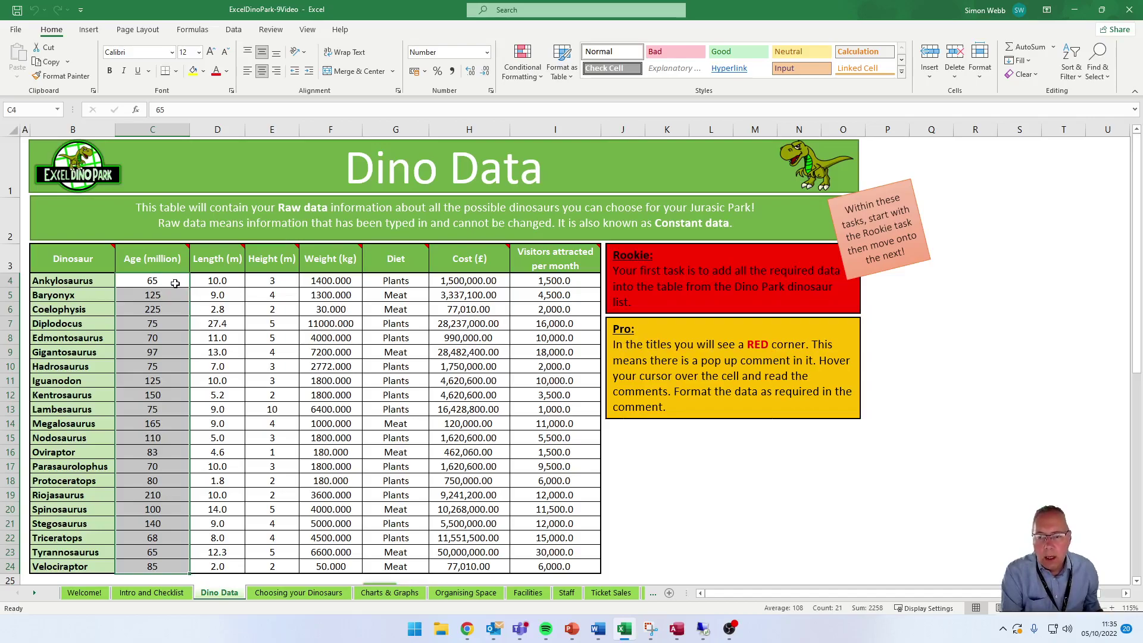
left_click(176, 284)
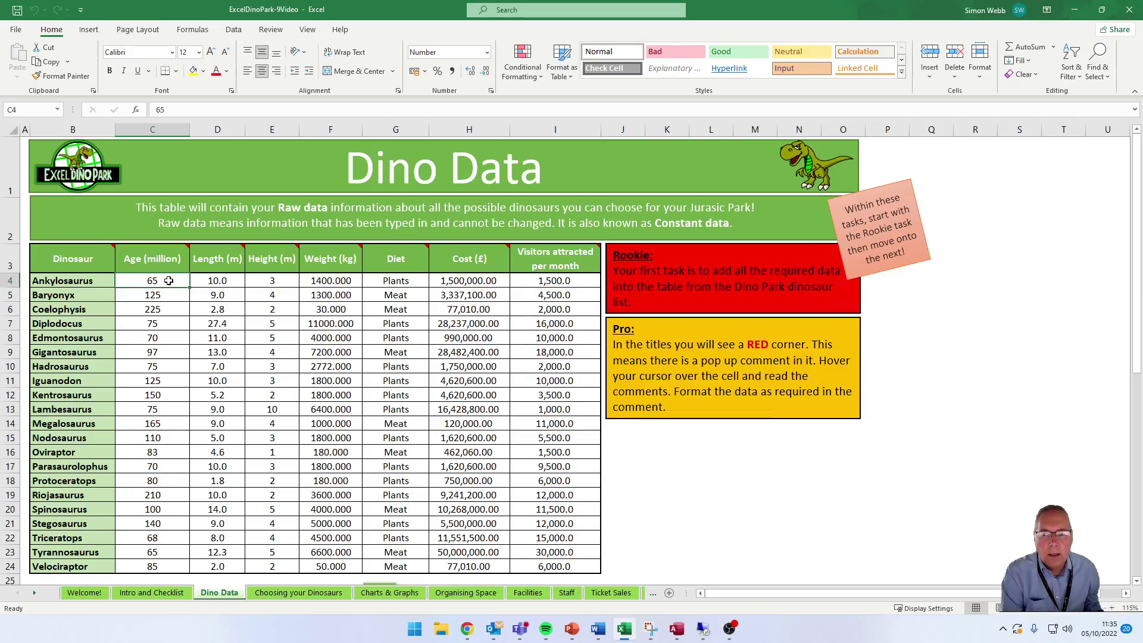
left_click_drag(161, 281, 156, 565)
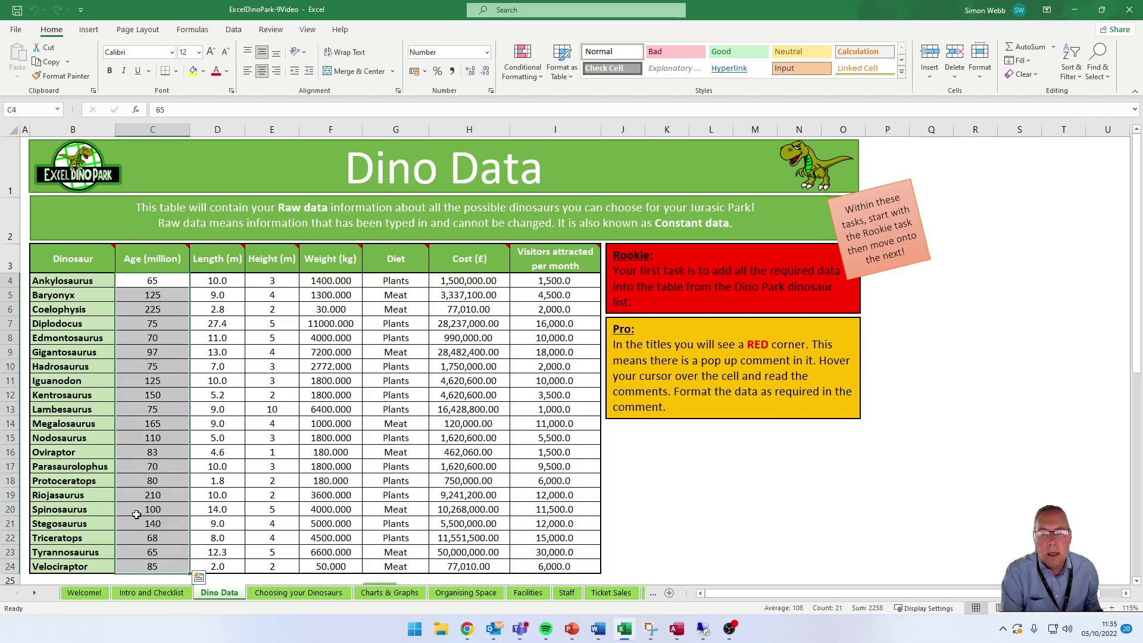
left_click(165, 278)
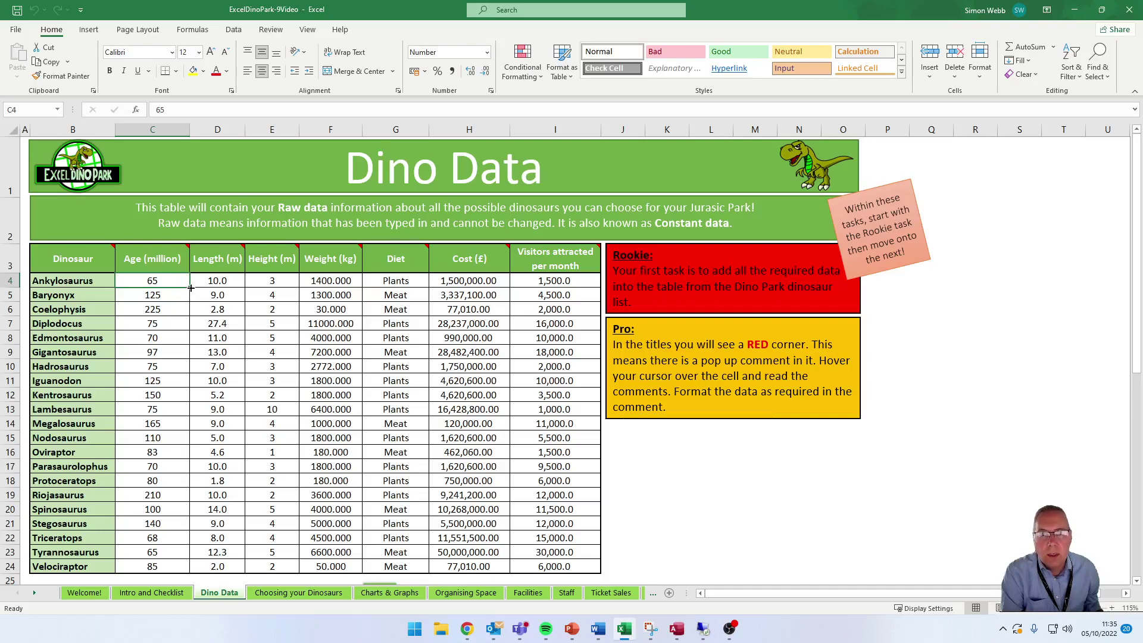
- Try filling the Ankylosaurus age down to row 12 and moving it to cell K17, undoing each change
left_click_drag(190, 287, 180, 404)
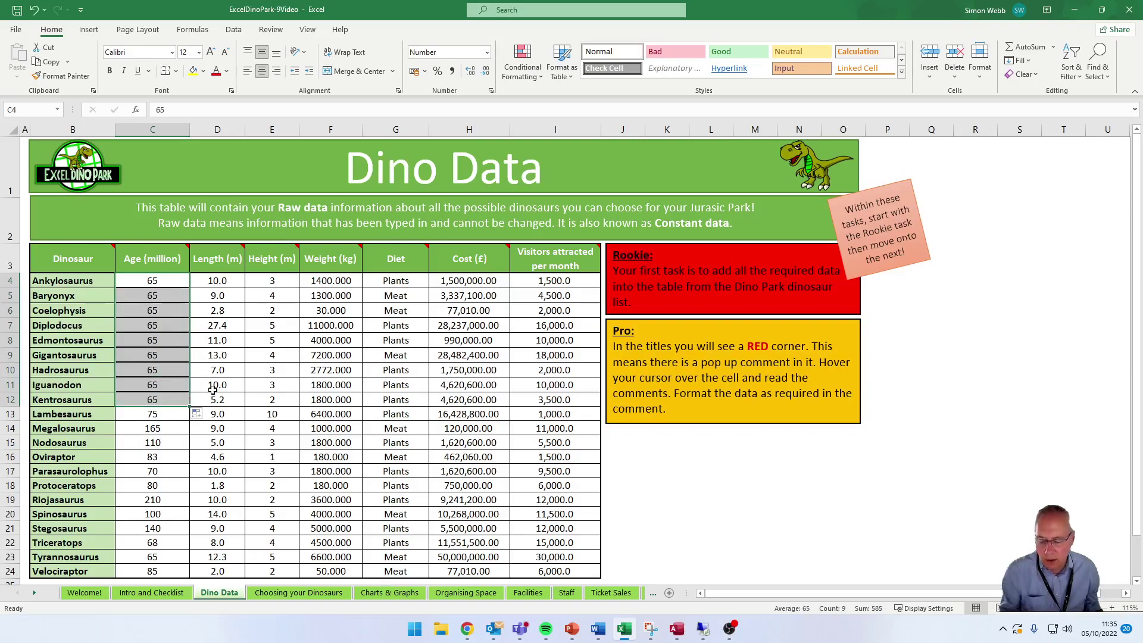
key("ctrl+z")
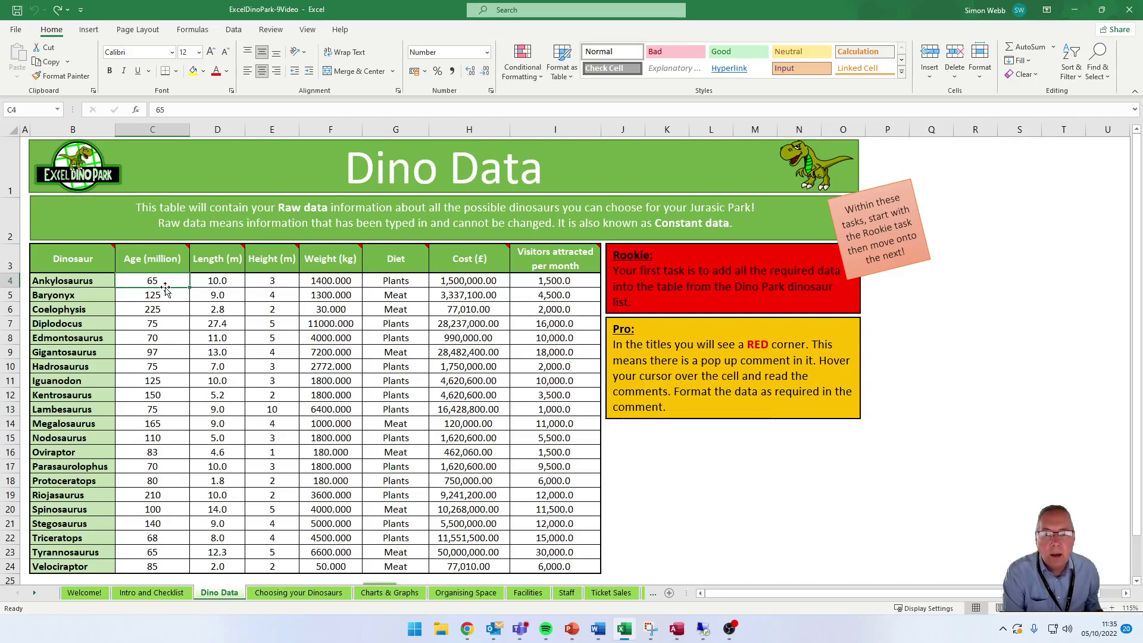
left_click_drag(166, 289, 672, 468)
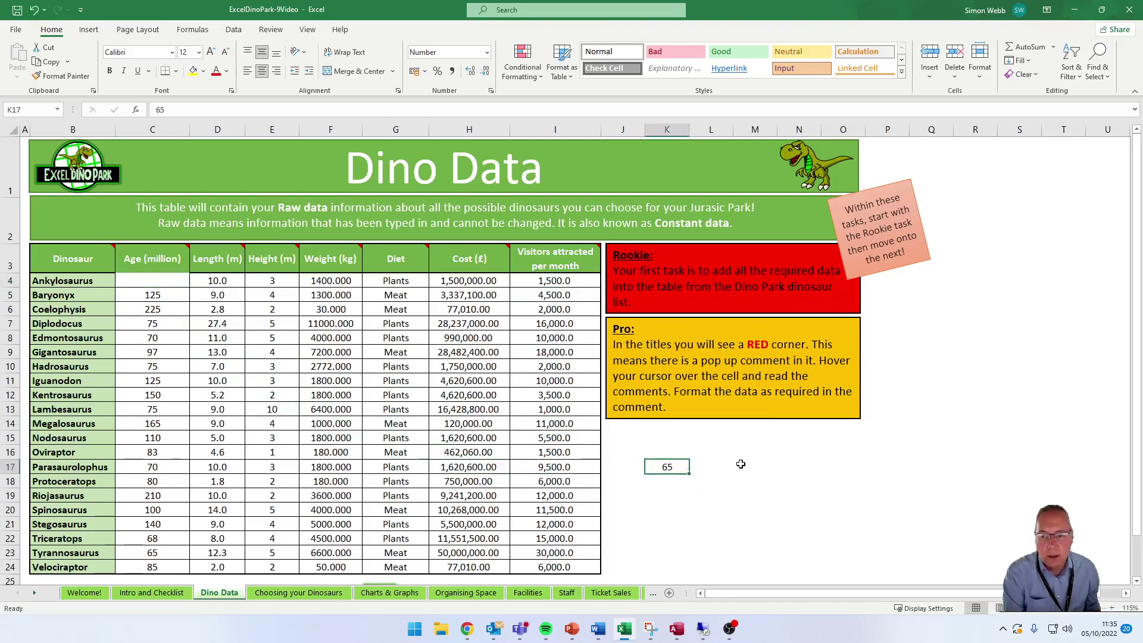
key("ctrl+z")
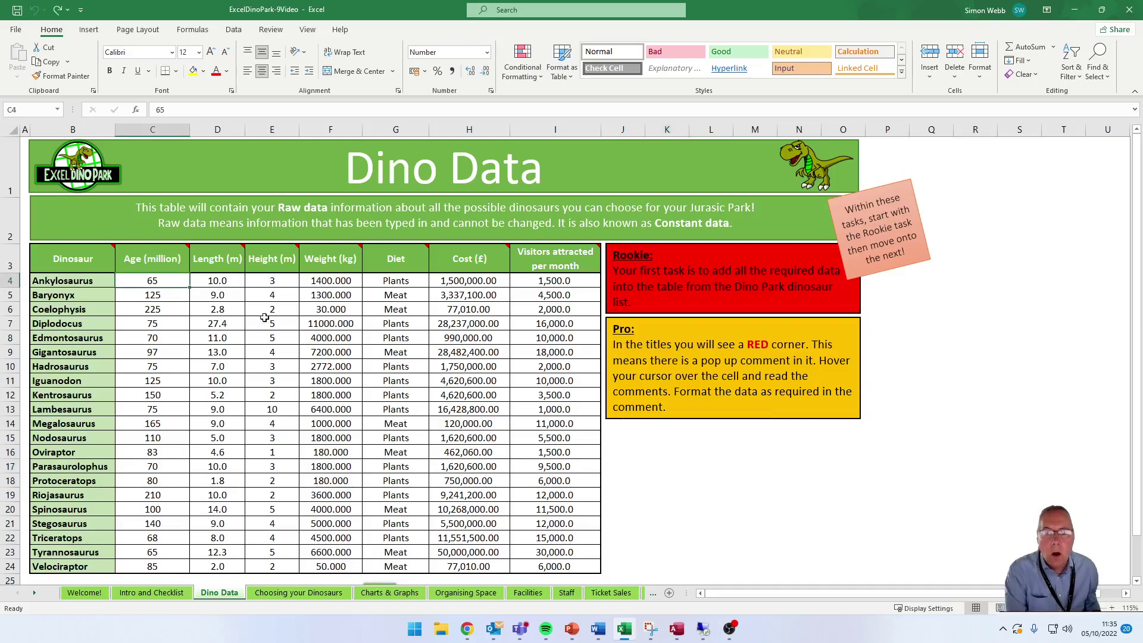
left_click(166, 355)
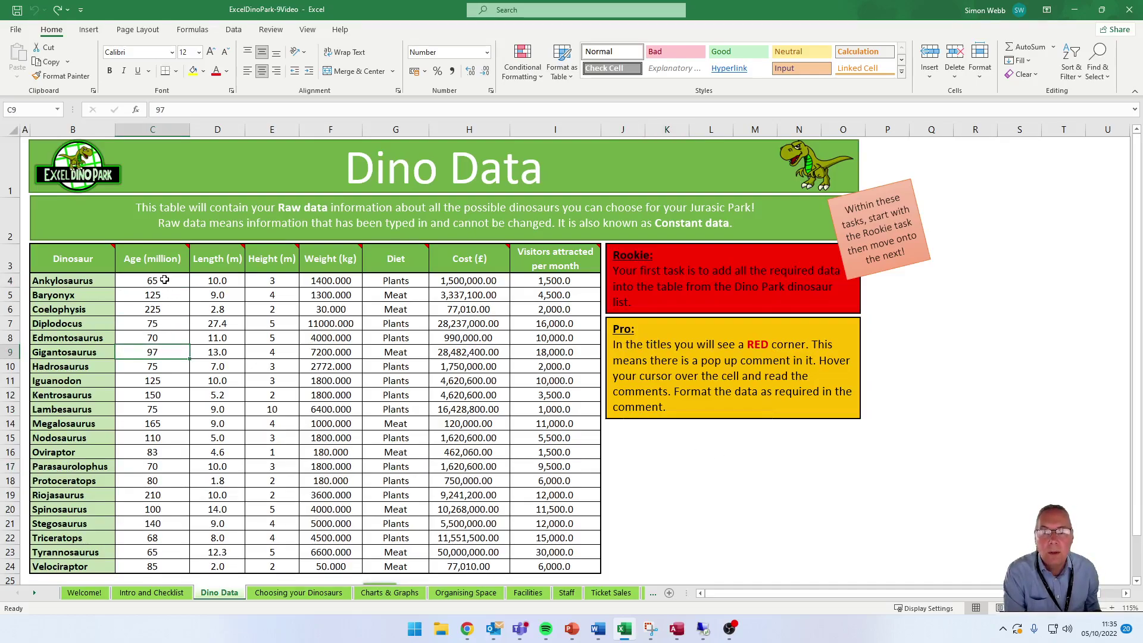
left_click_drag(165, 280, 166, 490)
left_click_drag(160, 282, 409, 510)
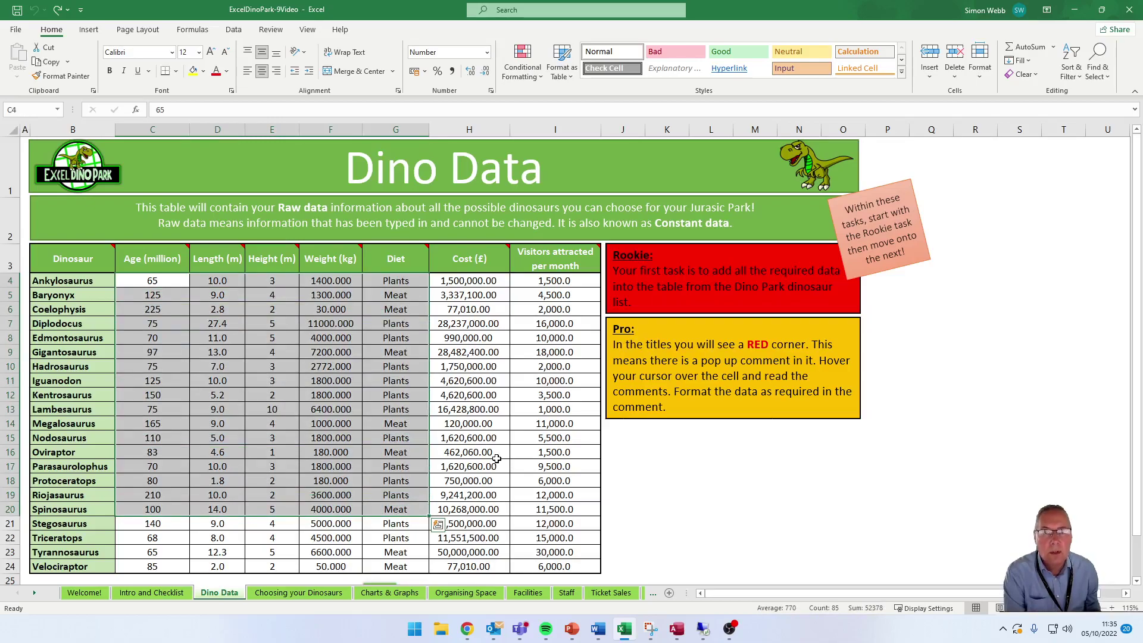
left_click(550, 408)
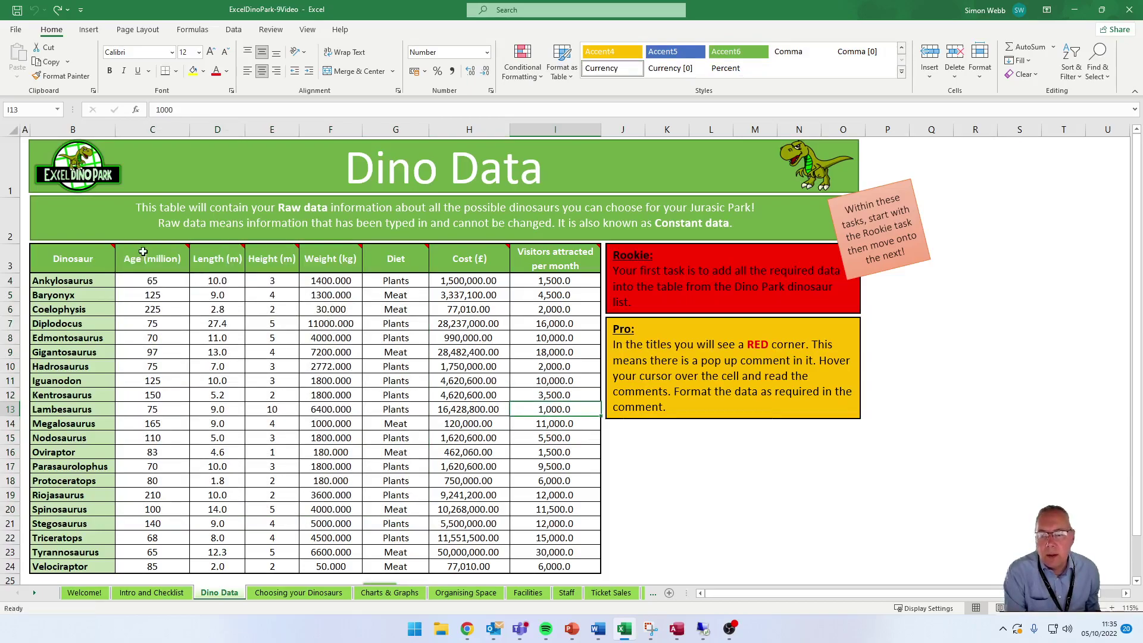
- Read the comment on the Length heading and check the decimal places of the Length values against it
mouse_move(218, 256)
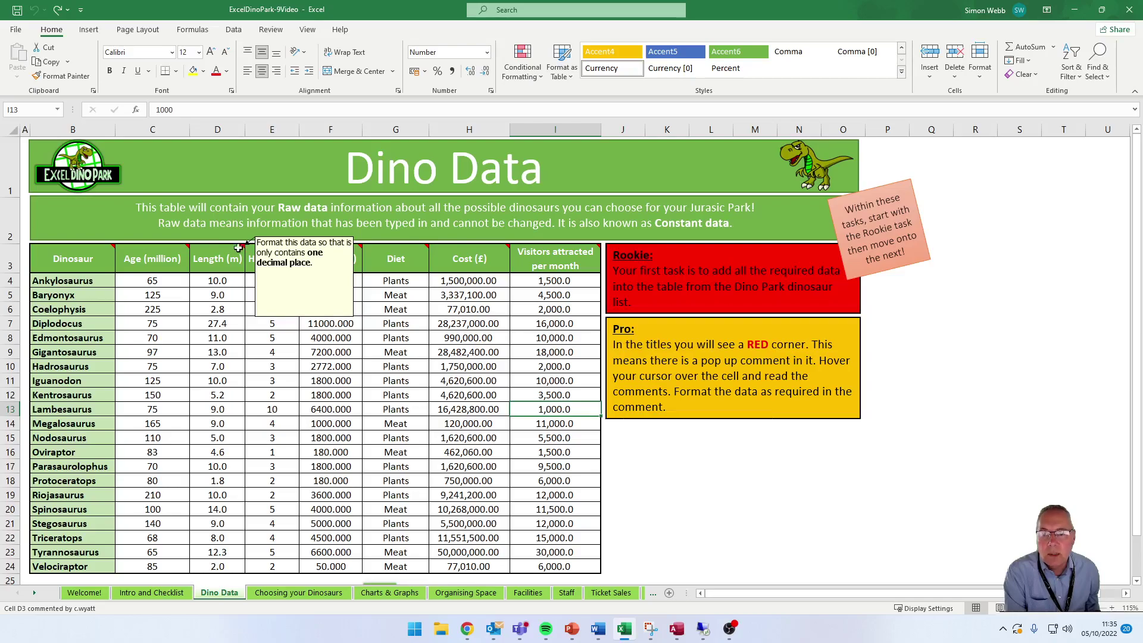
left_click(217, 281)
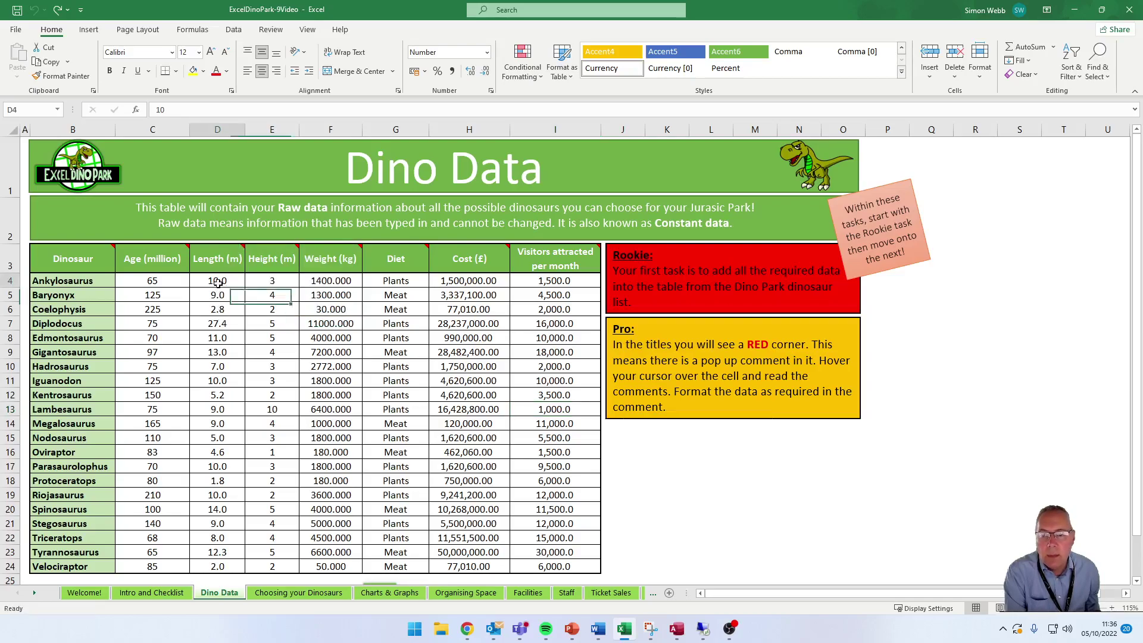
left_click(225, 295)
left_click(226, 309)
left_click(228, 337)
left_click(228, 352)
left_click(229, 383)
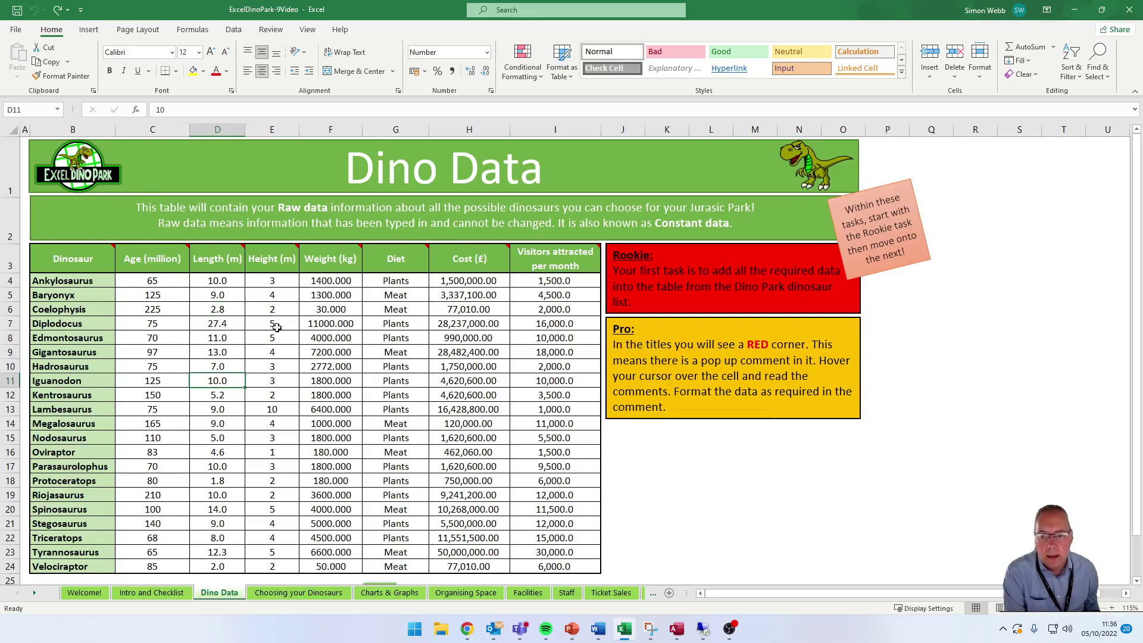
- Format the Height values in E4:E24 as Number with 1 decimal place
mouse_move(296, 248)
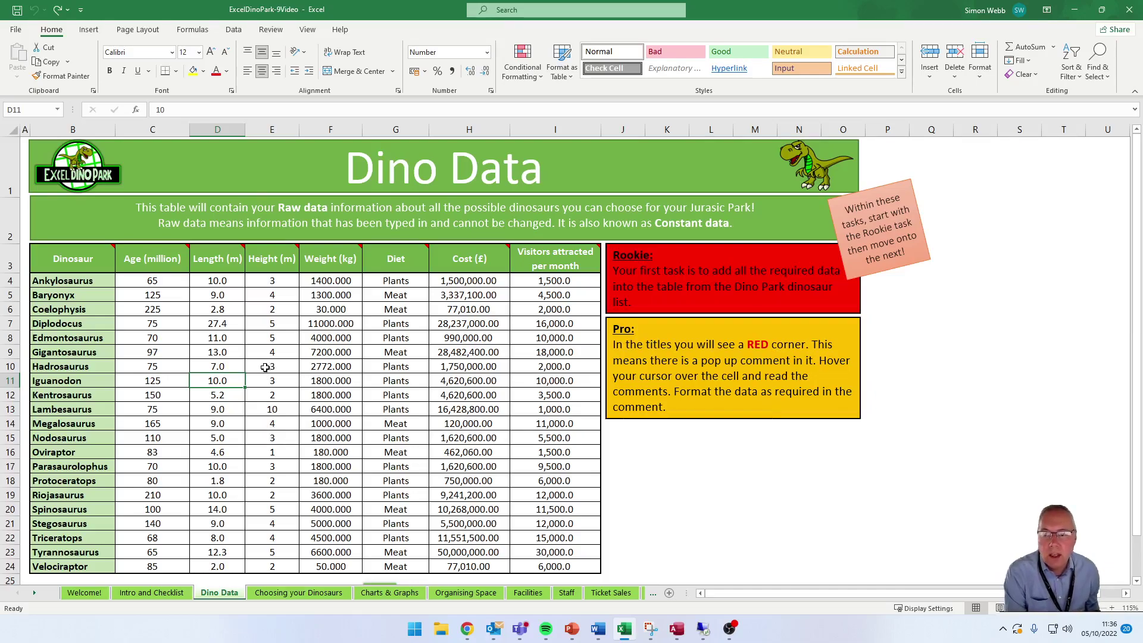
left_click_drag(275, 283, 273, 568)
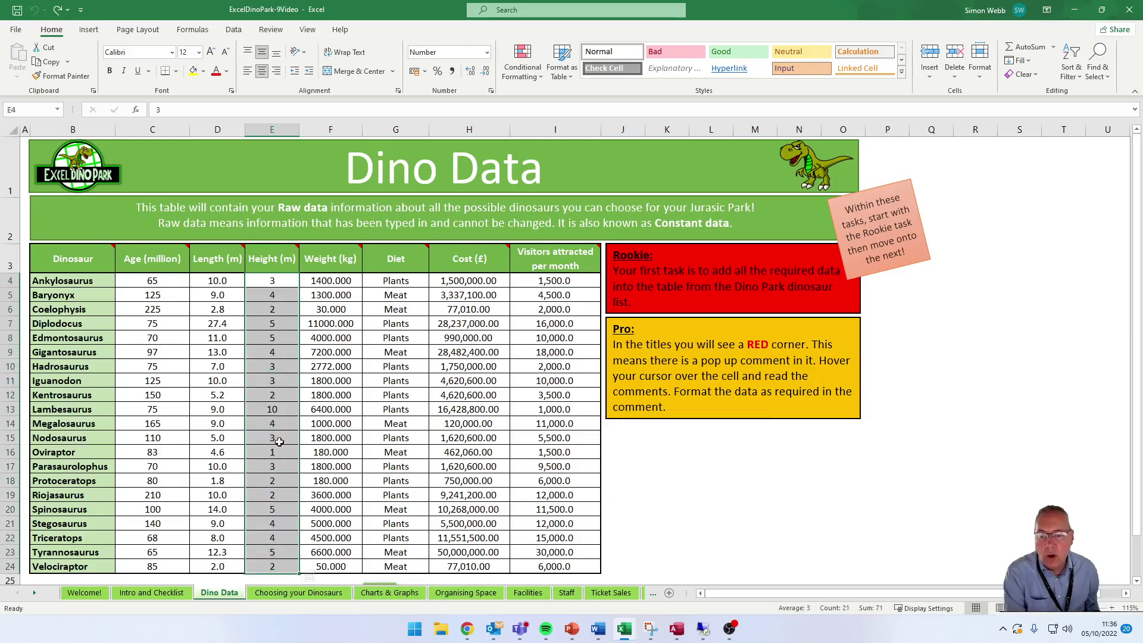
right_click(284, 396)
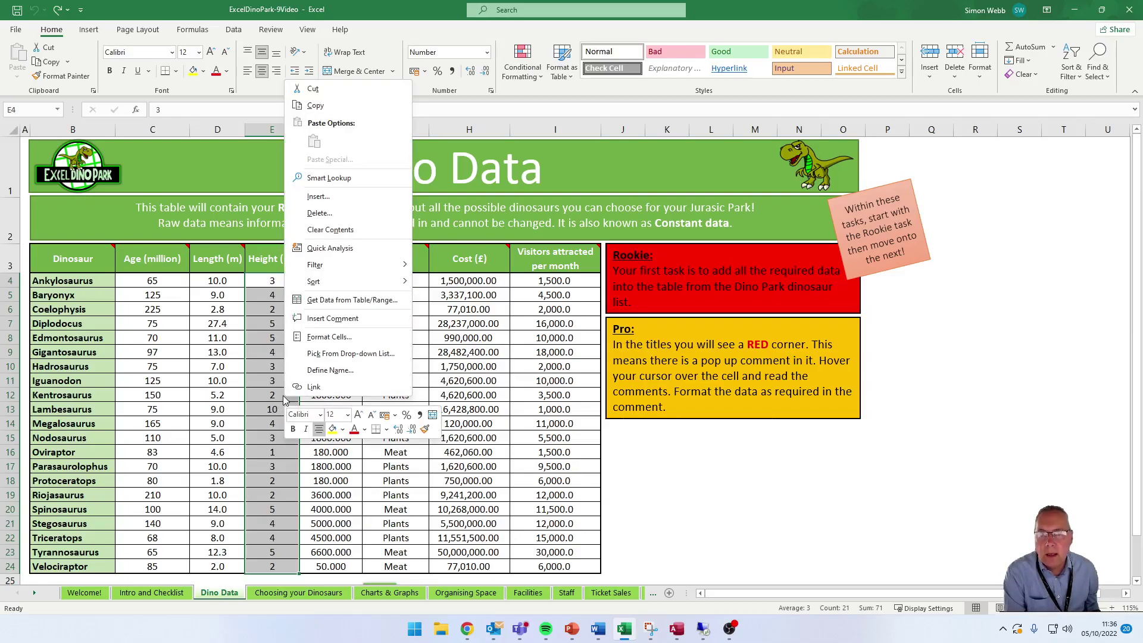
left_click(342, 338)
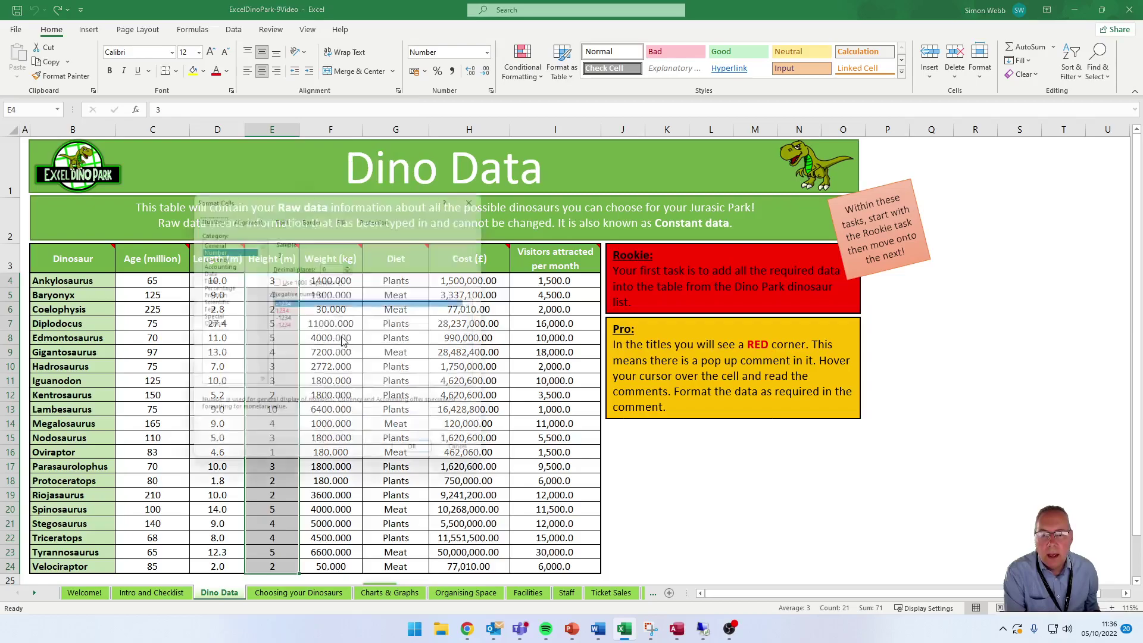
left_click_drag(300, 201, 476, 154)
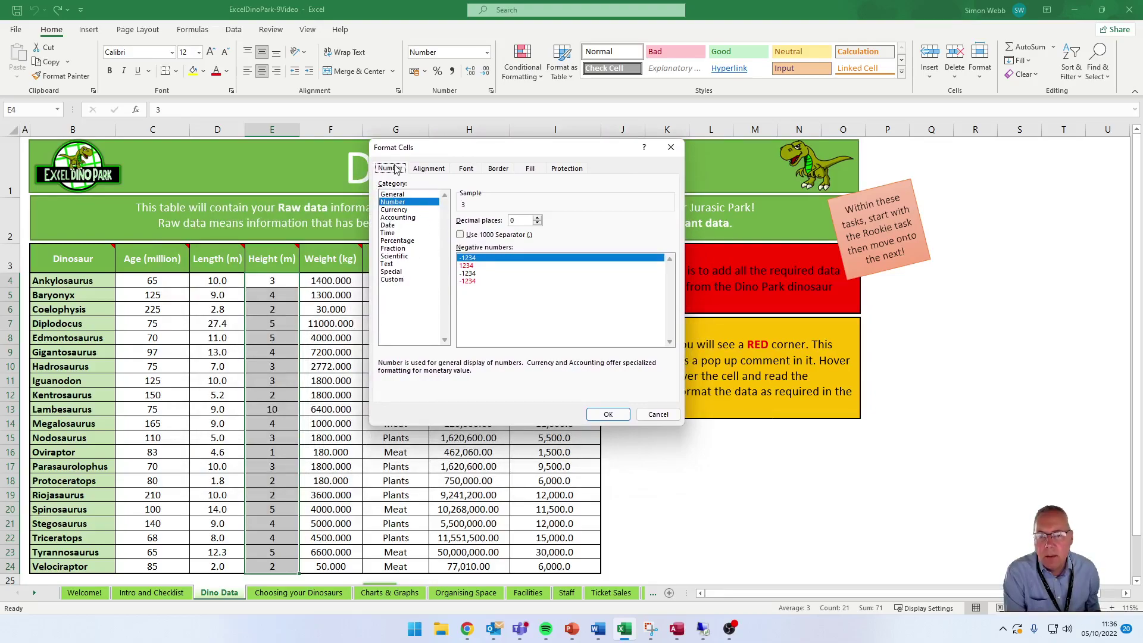
left_click(429, 168)
left_click(467, 169)
left_click(498, 169)
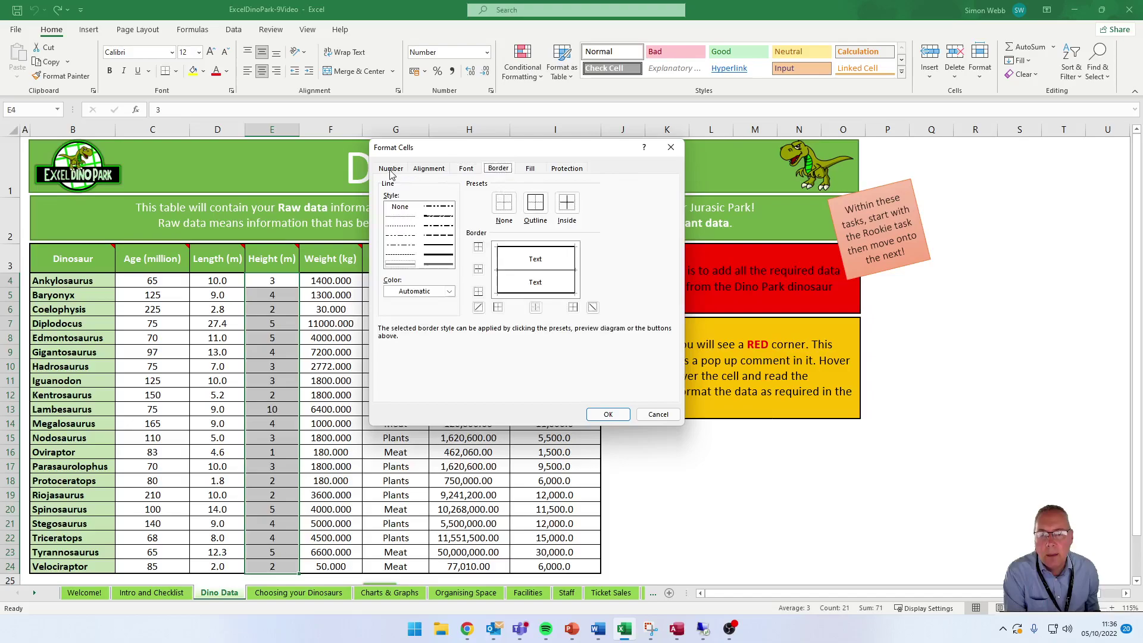
left_click(391, 170)
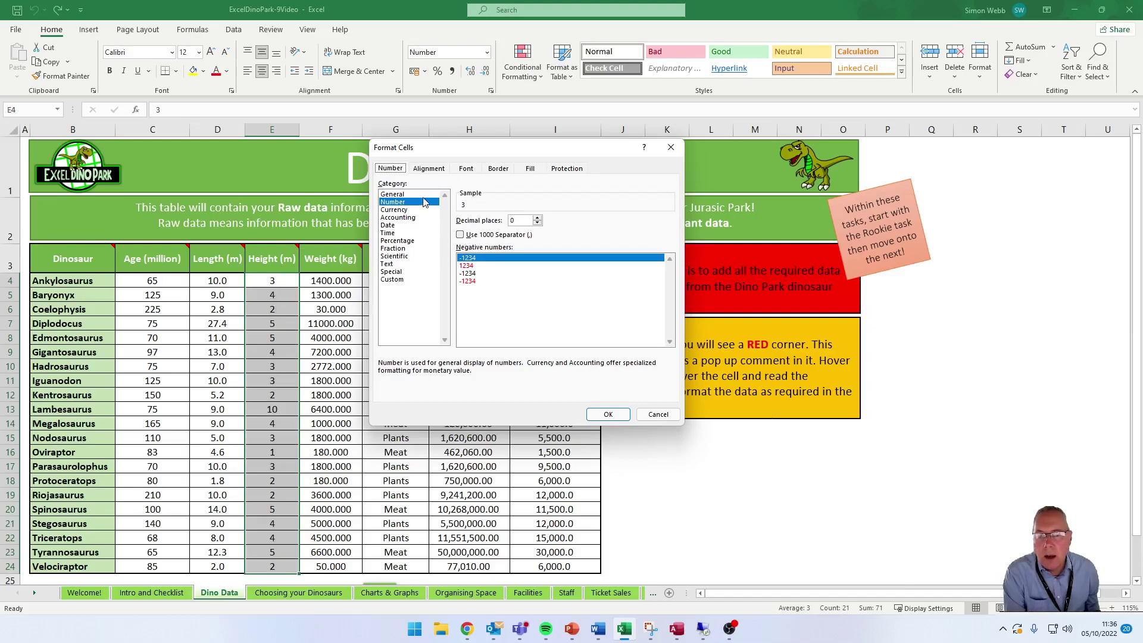
left_click(537, 218)
left_click(608, 414)
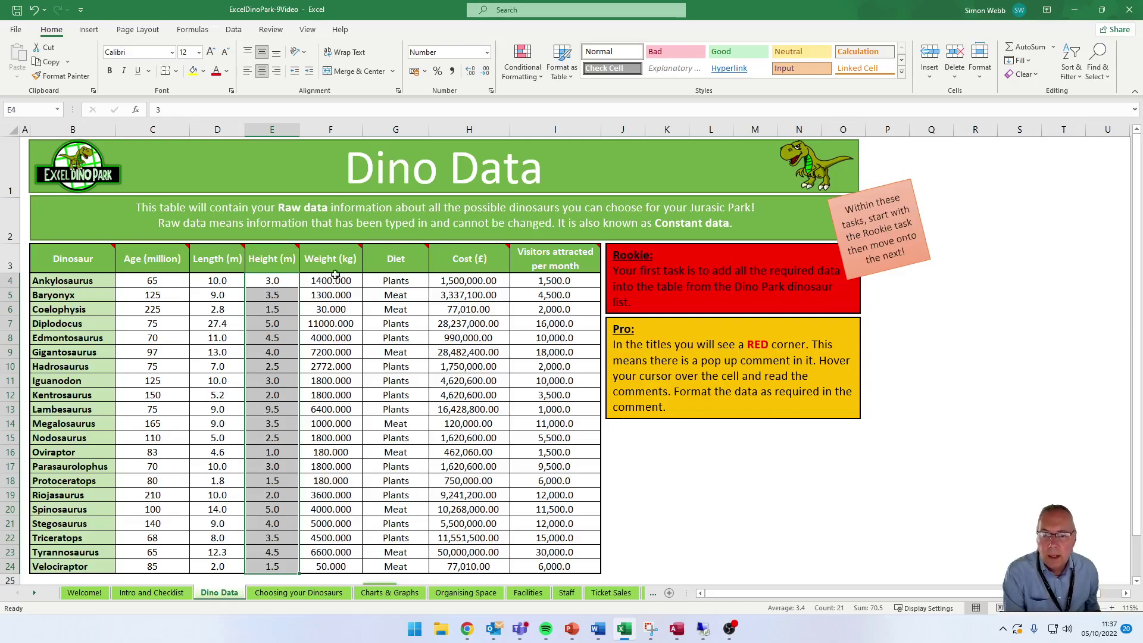
- Review the decimal places setting in the cell format of the Height values
right_click(275, 297)
left_click(304, 552)
left_click_drag(350, 335, 506, 191)
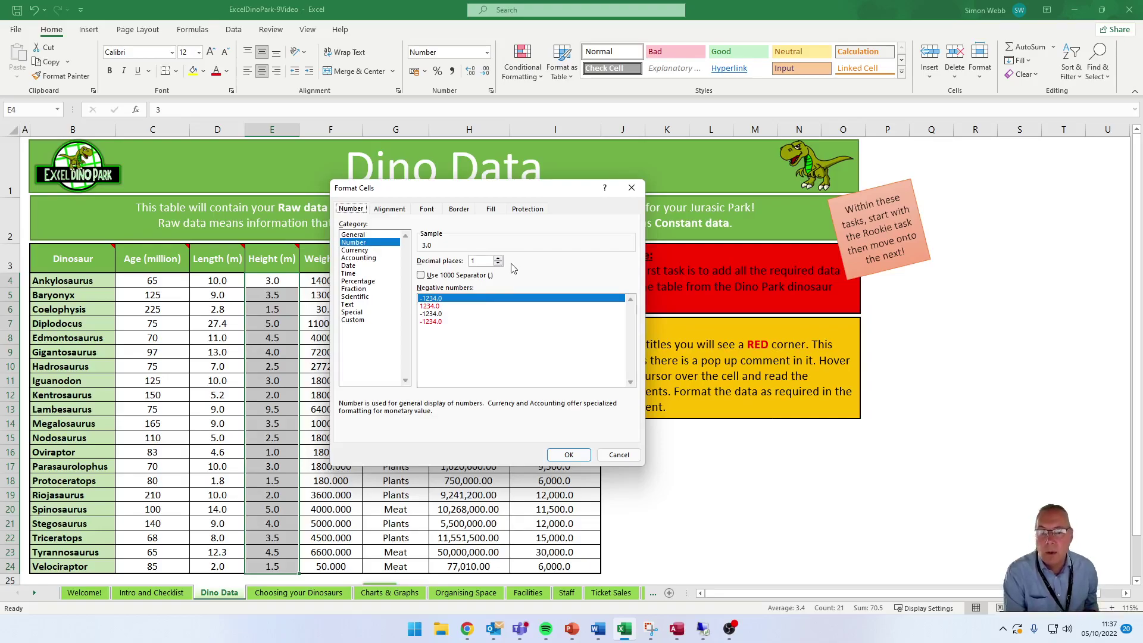
left_click(569, 455)
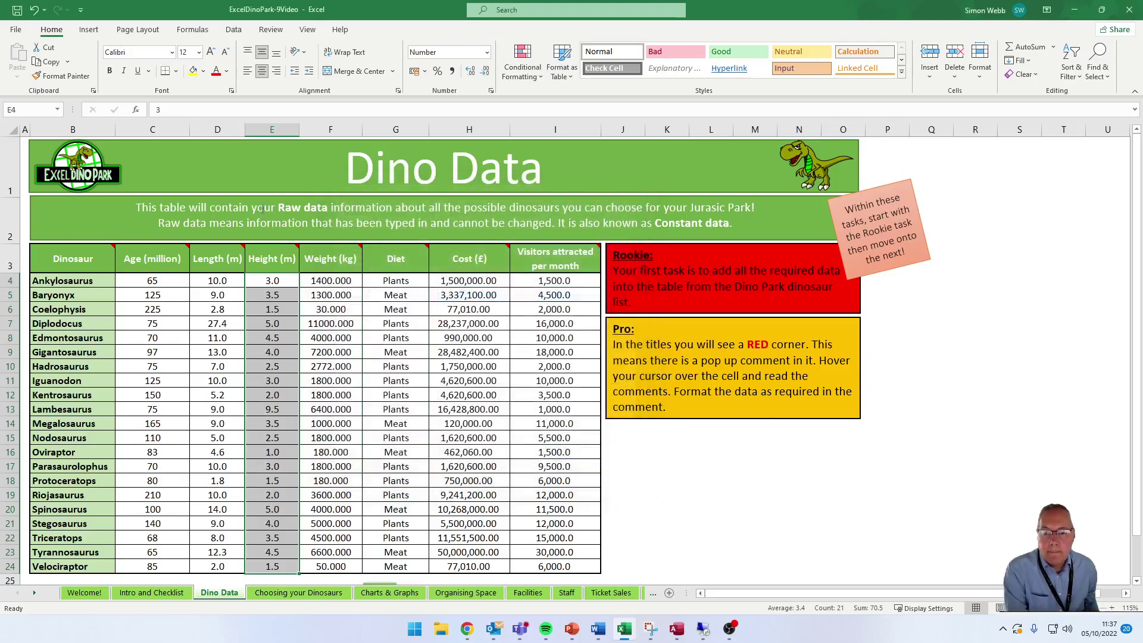
- Format the Weight values in F4:F24 as Number with 0 decimal places
mouse_move(350, 256)
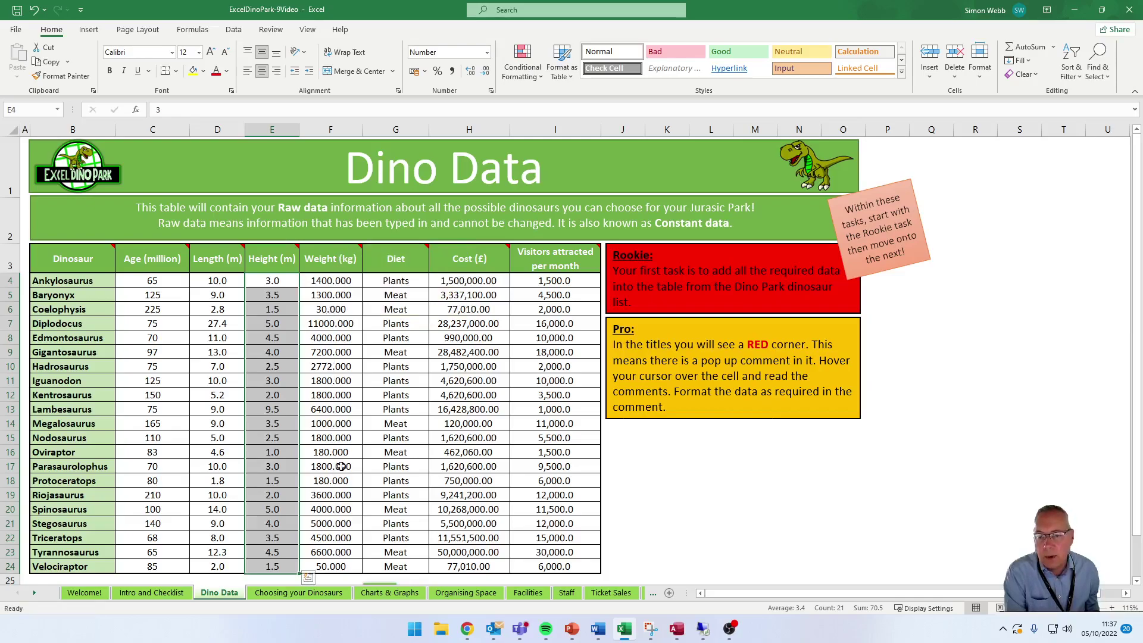
left_click_drag(331, 281, 348, 564)
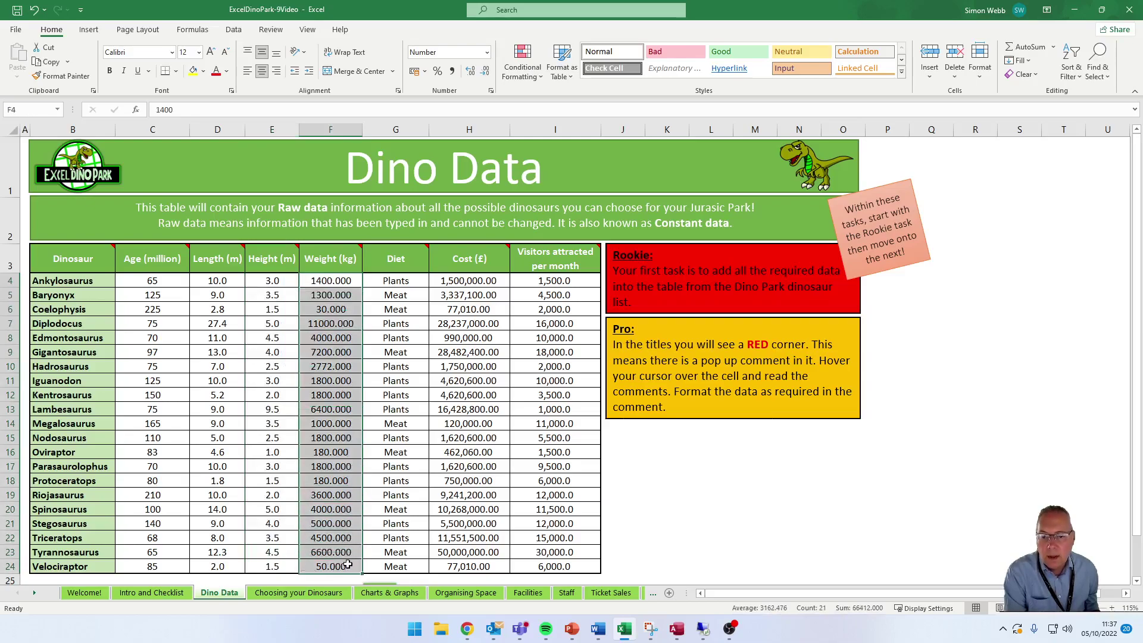
right_click(339, 442)
left_click(385, 375)
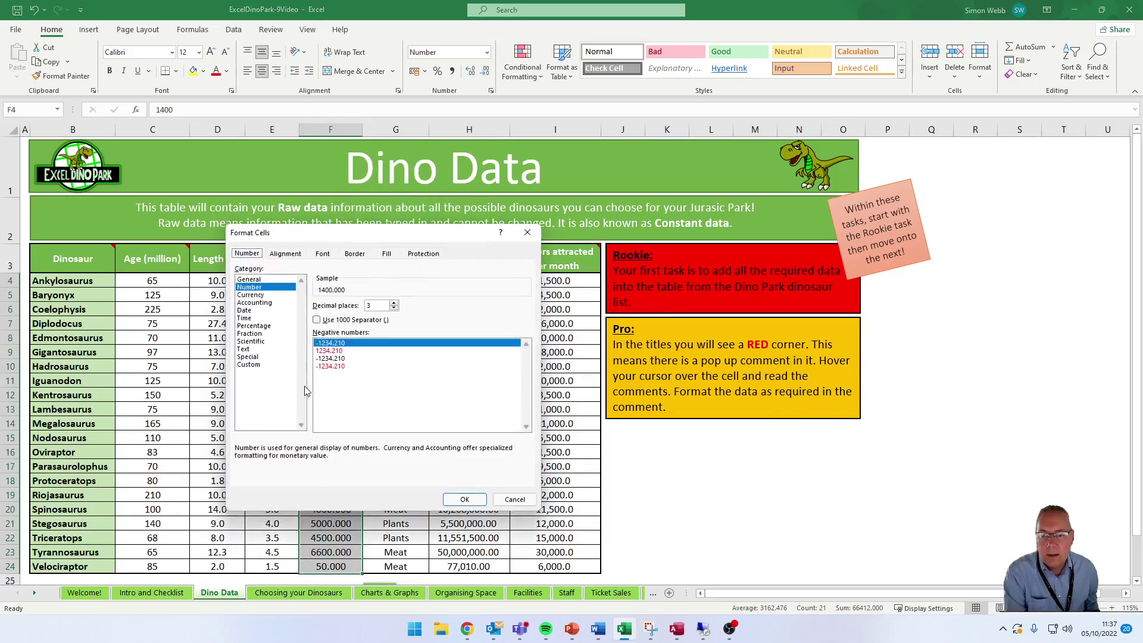
left_click(394, 308)
left_click(393, 309)
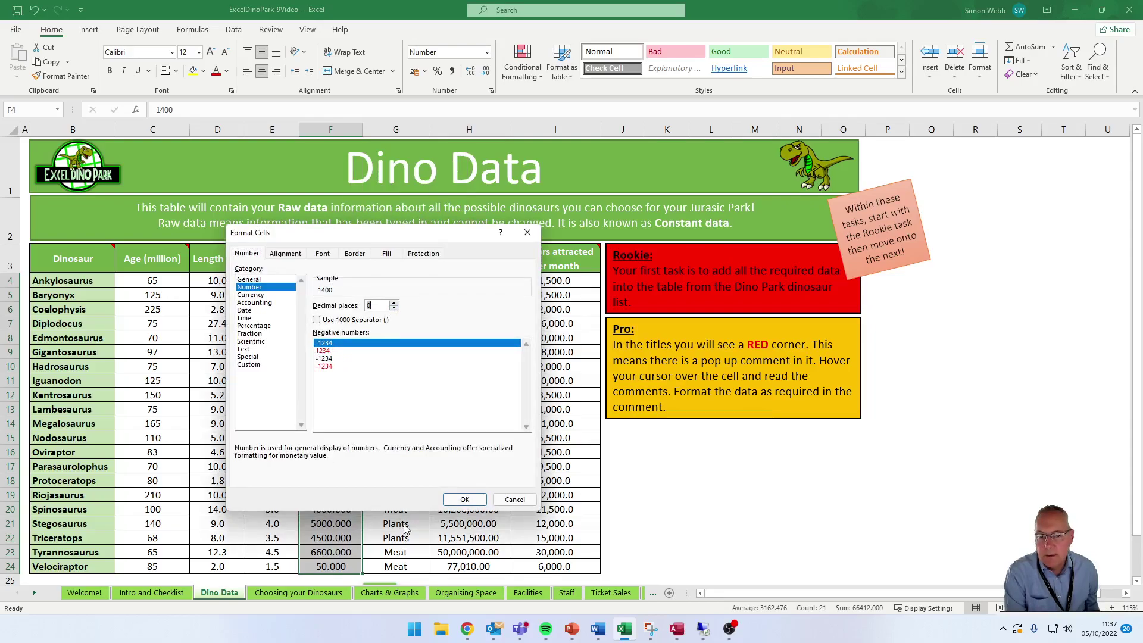
left_click(451, 500)
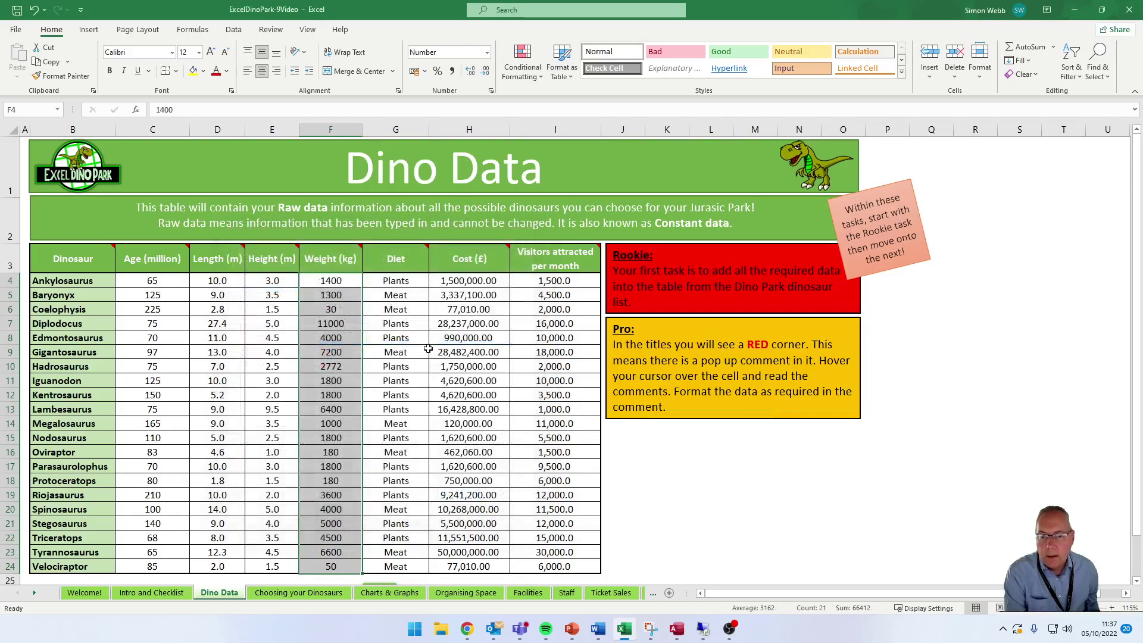
- Format the Cost values in H4:H24 as Currency with the £ symbol and 0 decimal places
mouse_move(425, 247)
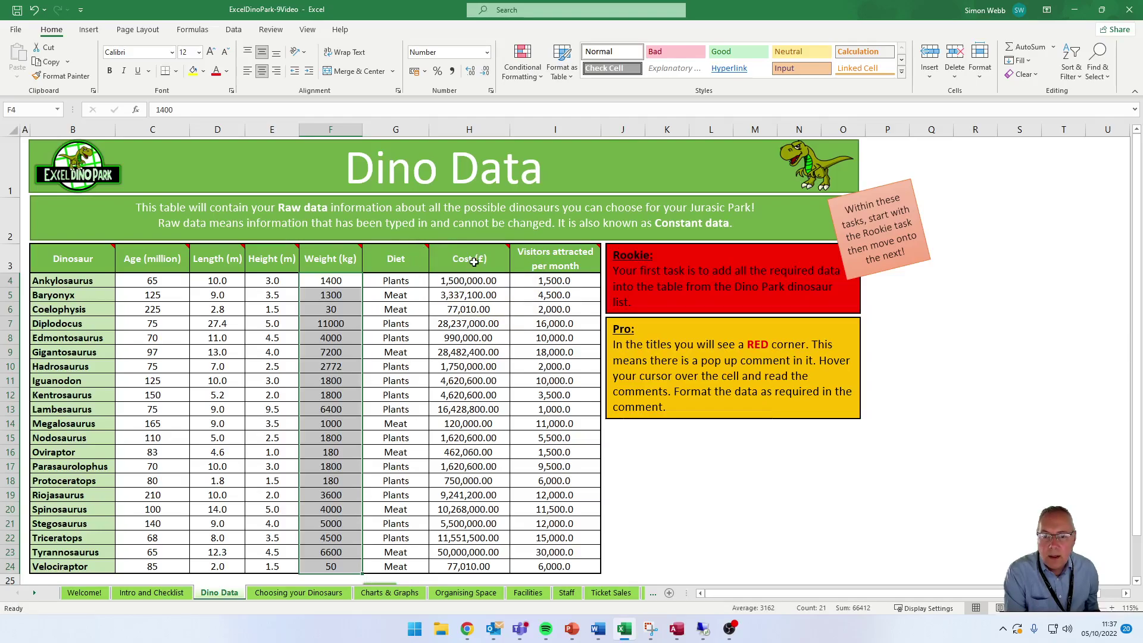
mouse_move(475, 260)
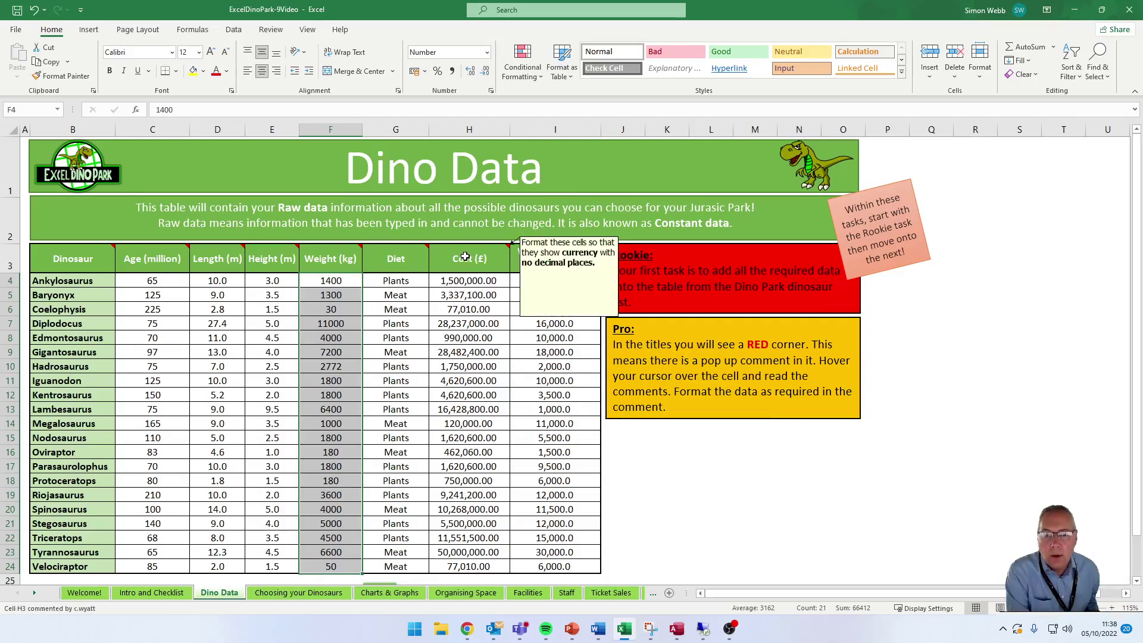
left_click_drag(493, 565, 480, 285)
right_click(477, 292)
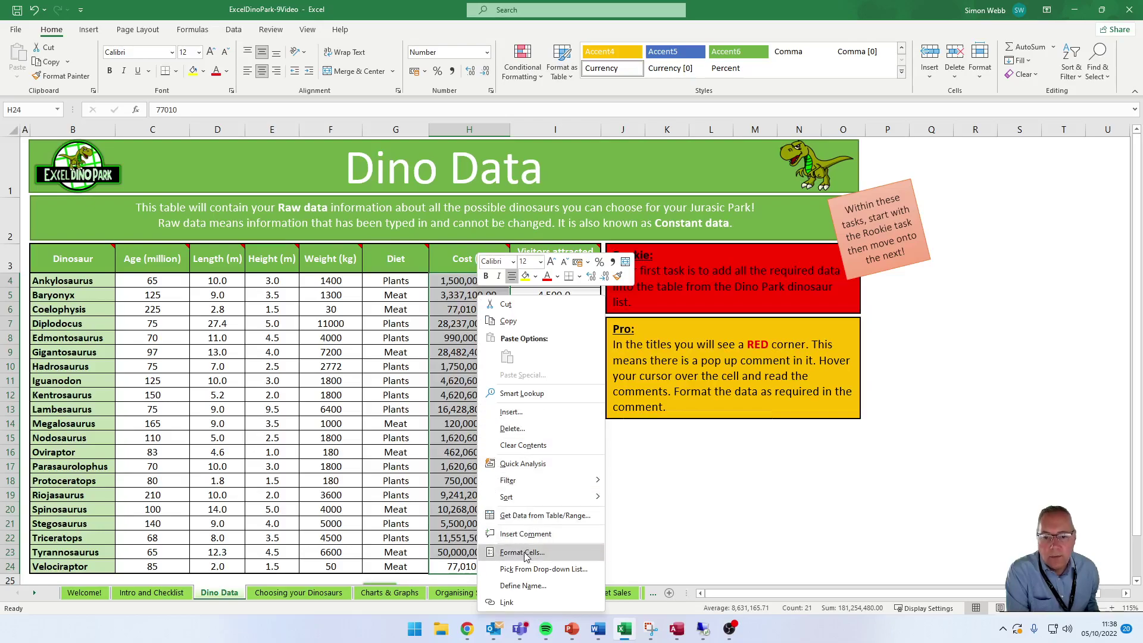
left_click(522, 552)
left_click_drag(478, 338, 218, 194)
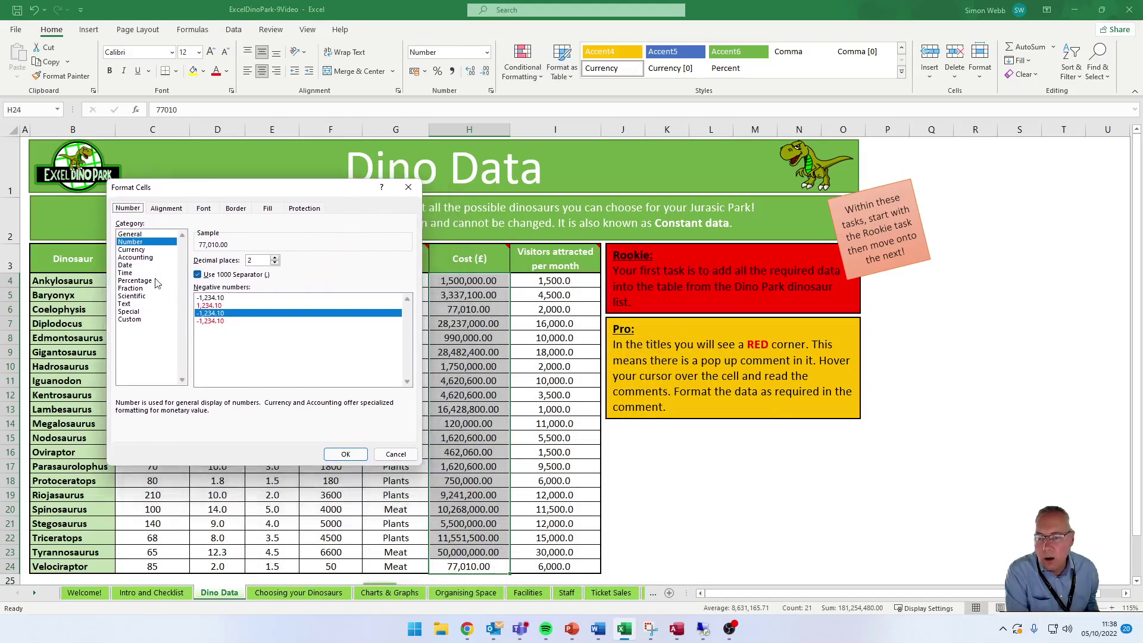
left_click(135, 250)
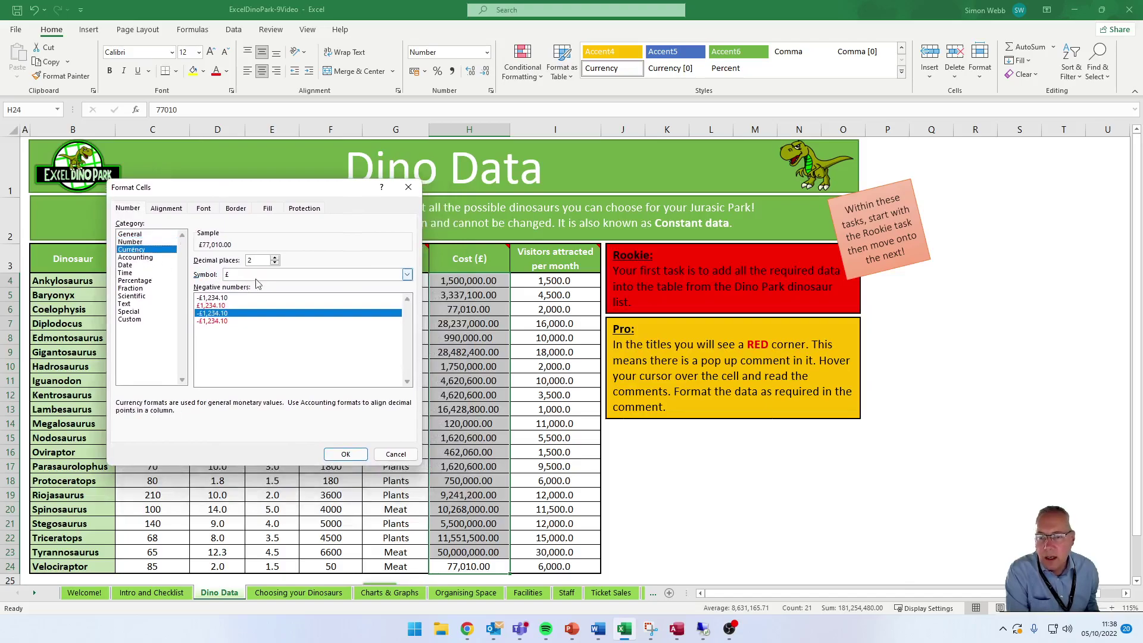
left_click(276, 264)
left_click(275, 263)
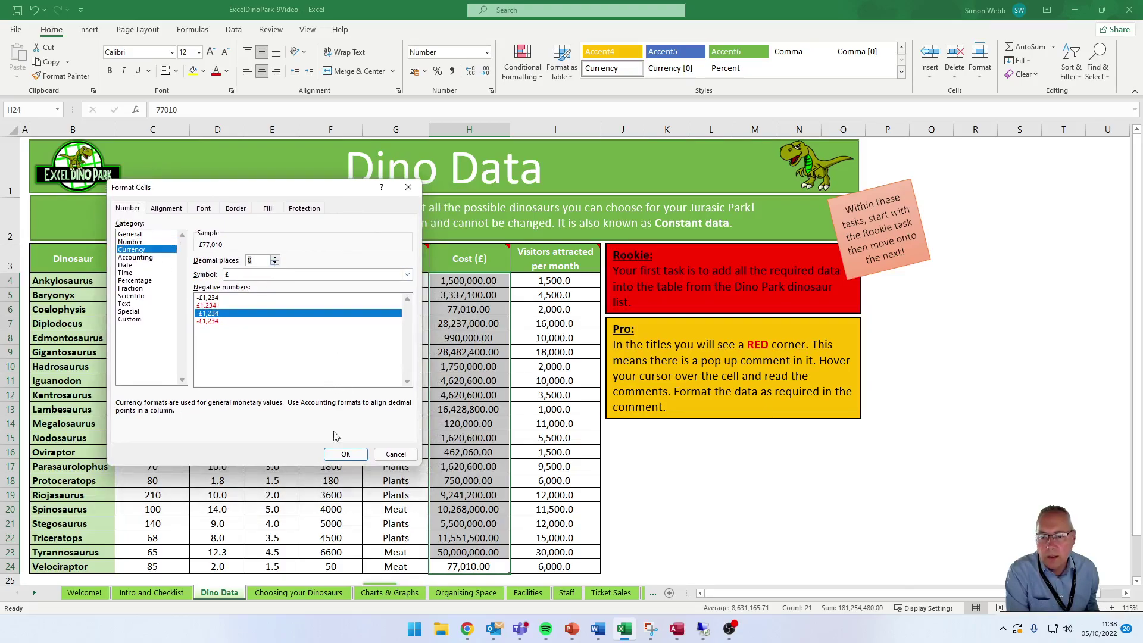
left_click(342, 454)
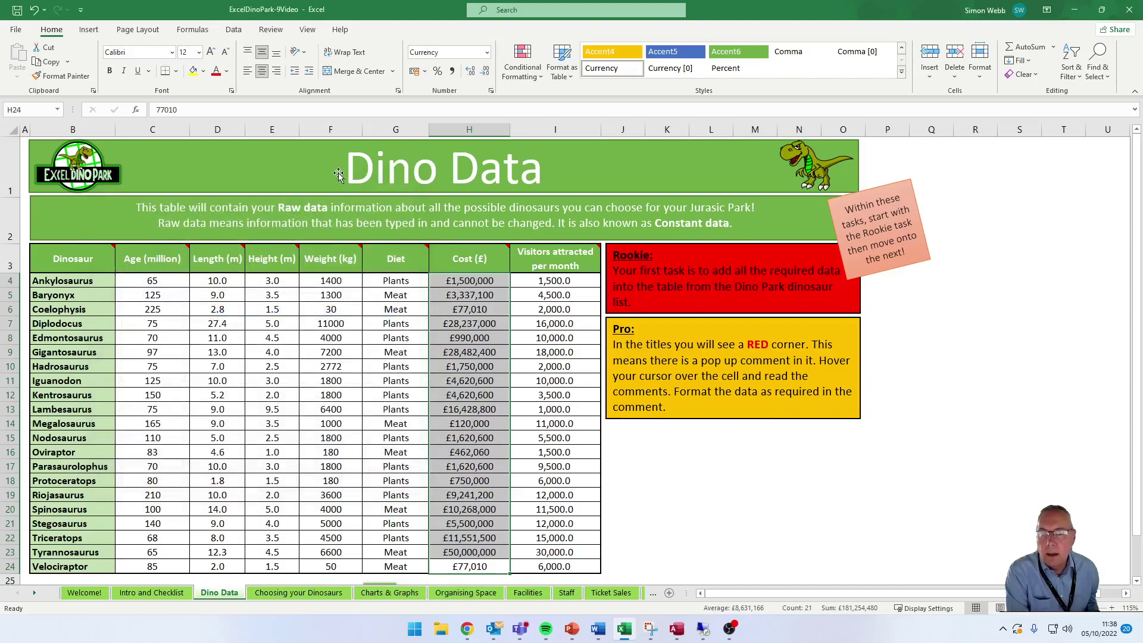
- Review the currency symbol and decimal places in the cell format of the Cost values
right_click(459, 322)
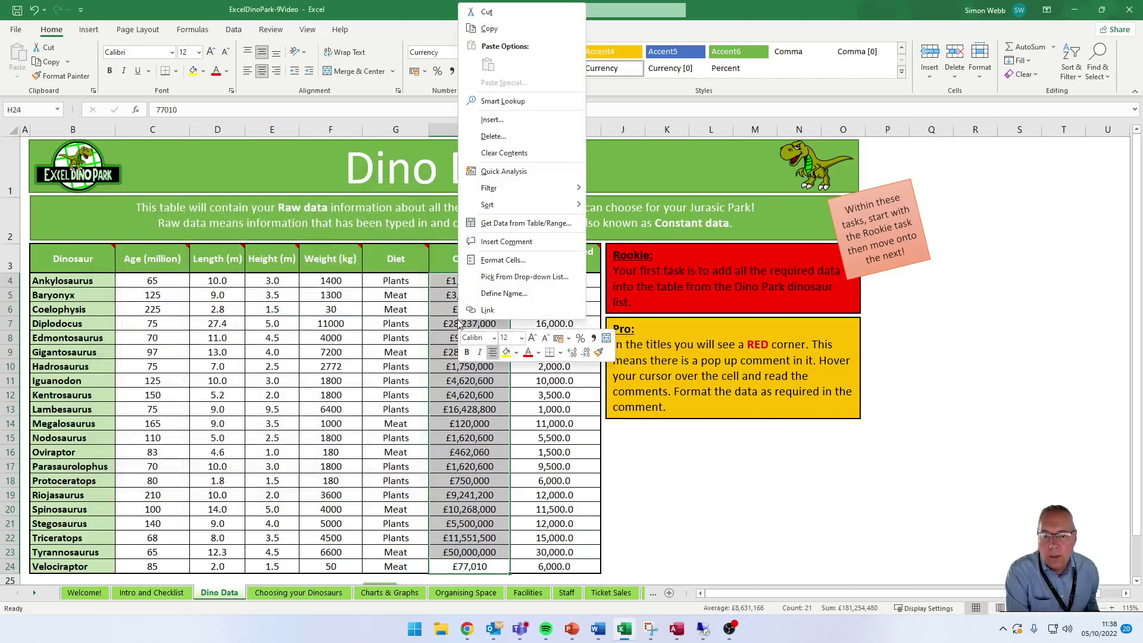
left_click(495, 260)
left_click_drag(476, 124, 251, 245)
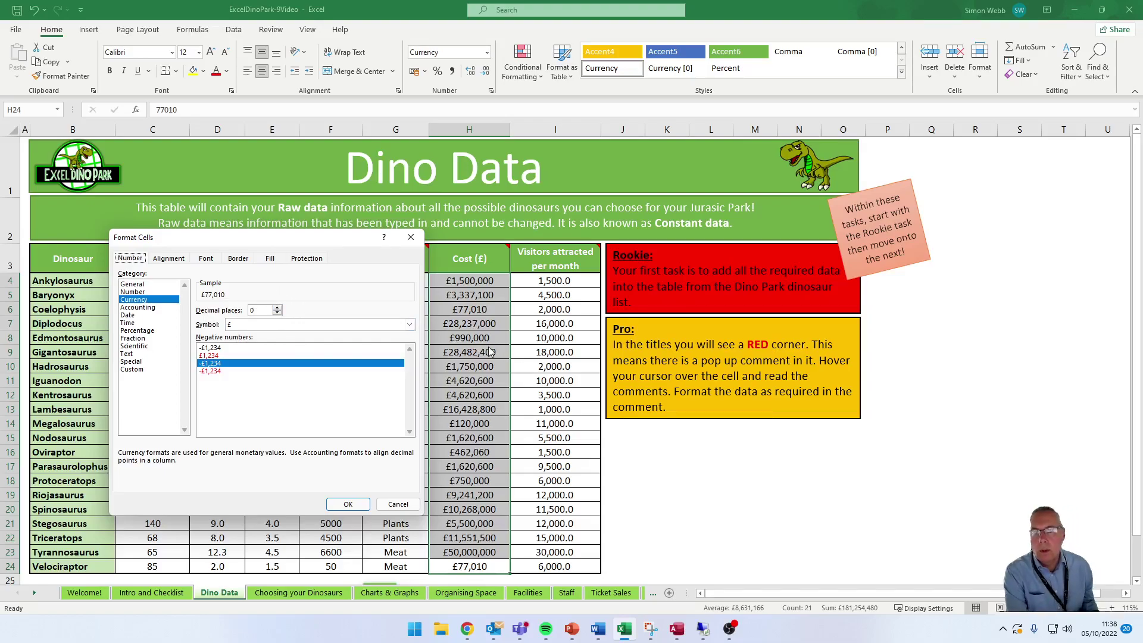
left_click(410, 237)
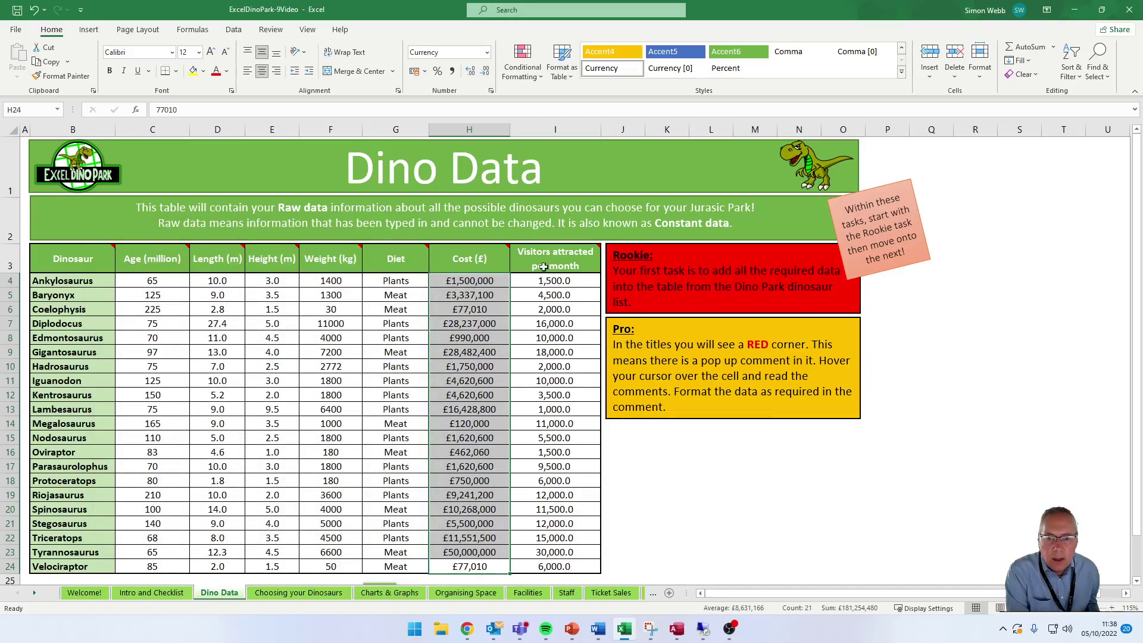
- Format the Visitors attracted per month values in I4:I24 as Number with 0 decimal places and the 1000 separator
mouse_move(592, 254)
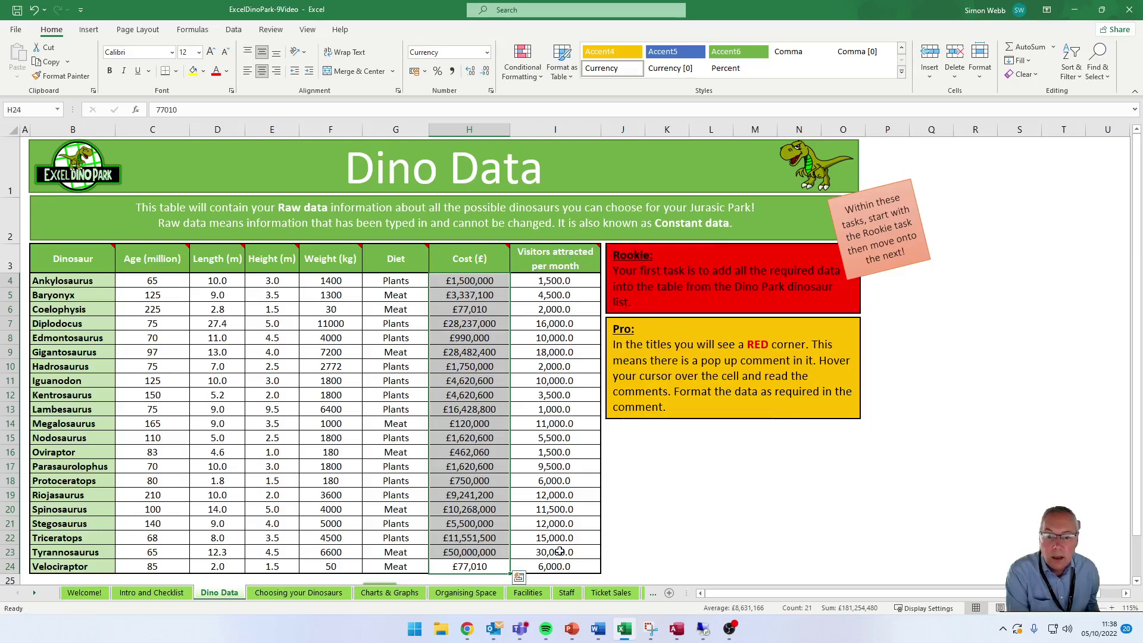
left_click_drag(570, 566, 560, 280)
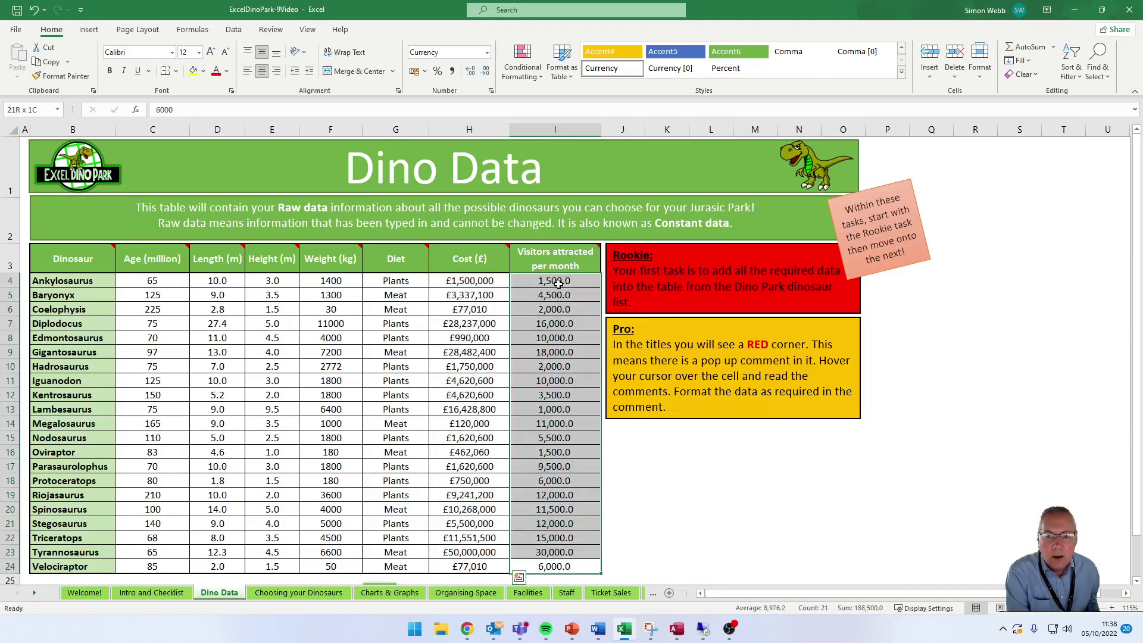
right_click(559, 307)
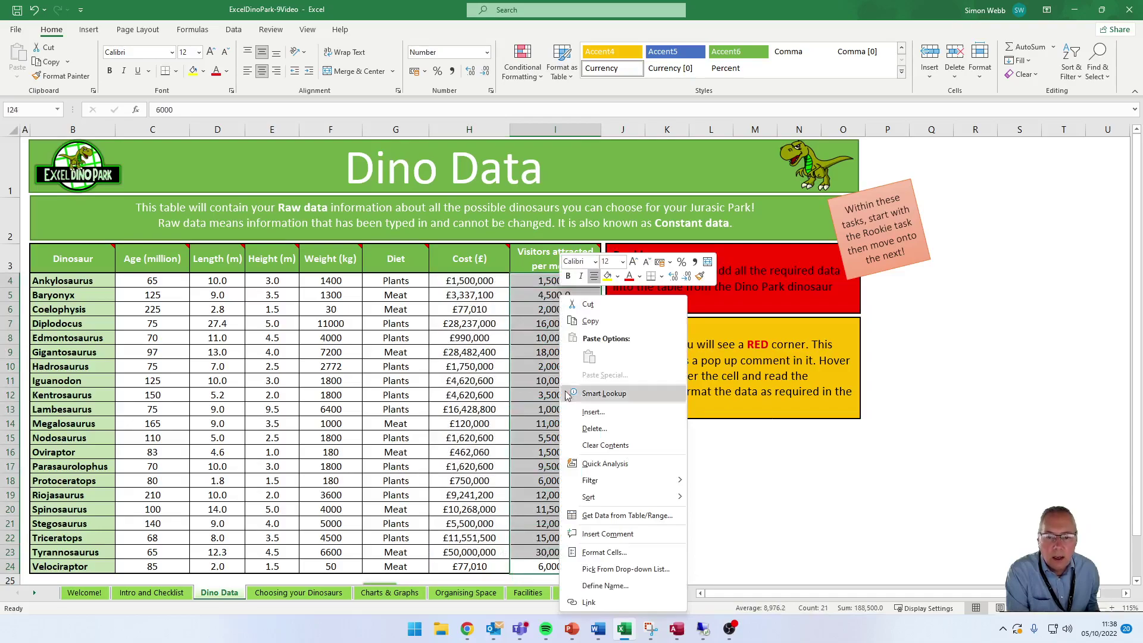
left_click(613, 552)
left_click_drag(620, 334, 355, 226)
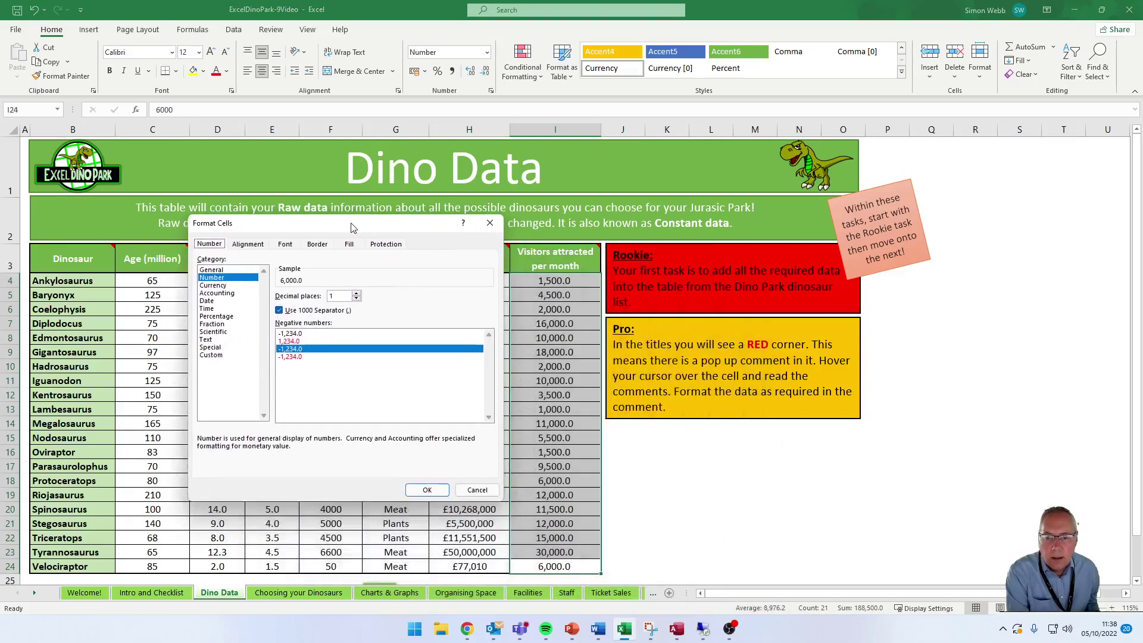
left_click(356, 300)
left_click(427, 489)
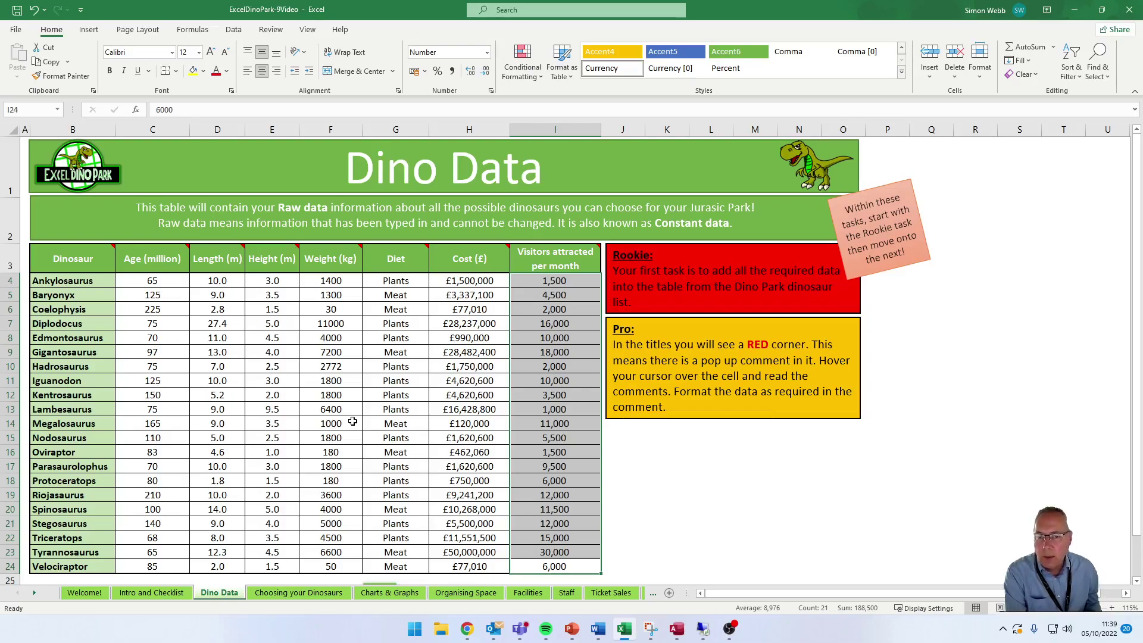
- Read the Formatting Cells help section below the Dino Data table
scroll(353, 422, "down", 5)
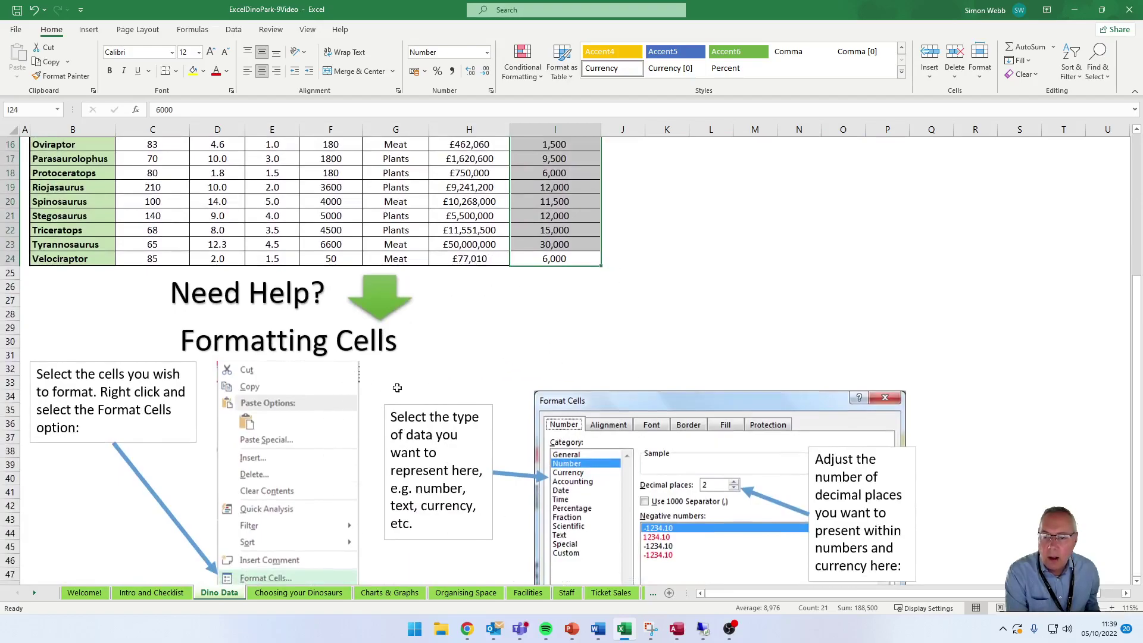
scroll(420, 363, "down", 3)
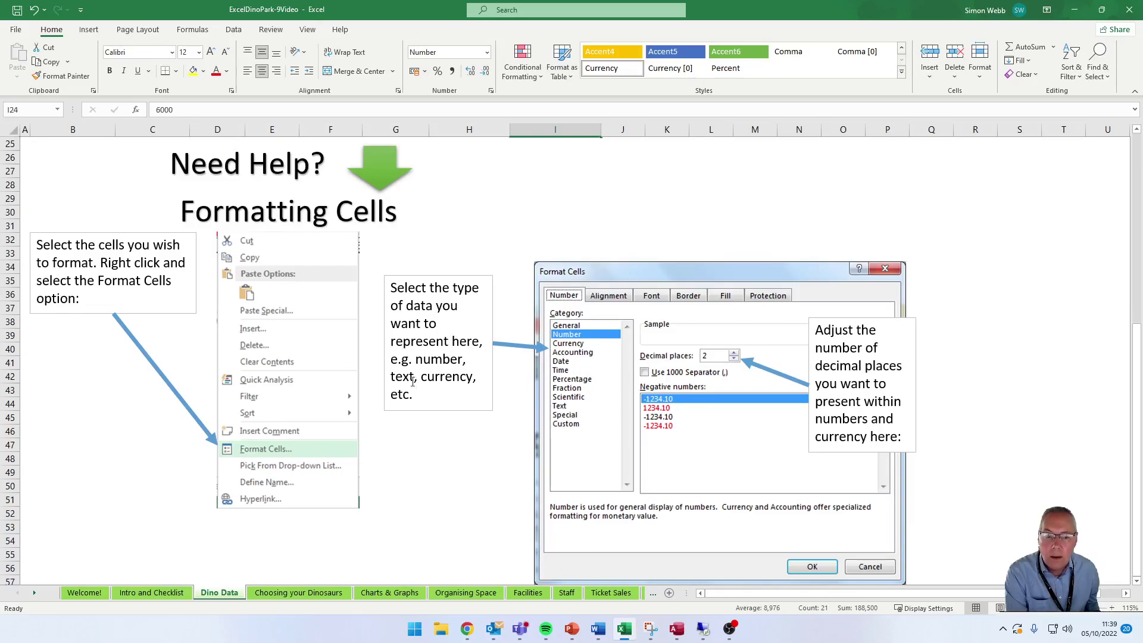
scroll(429, 420, "down", 1)
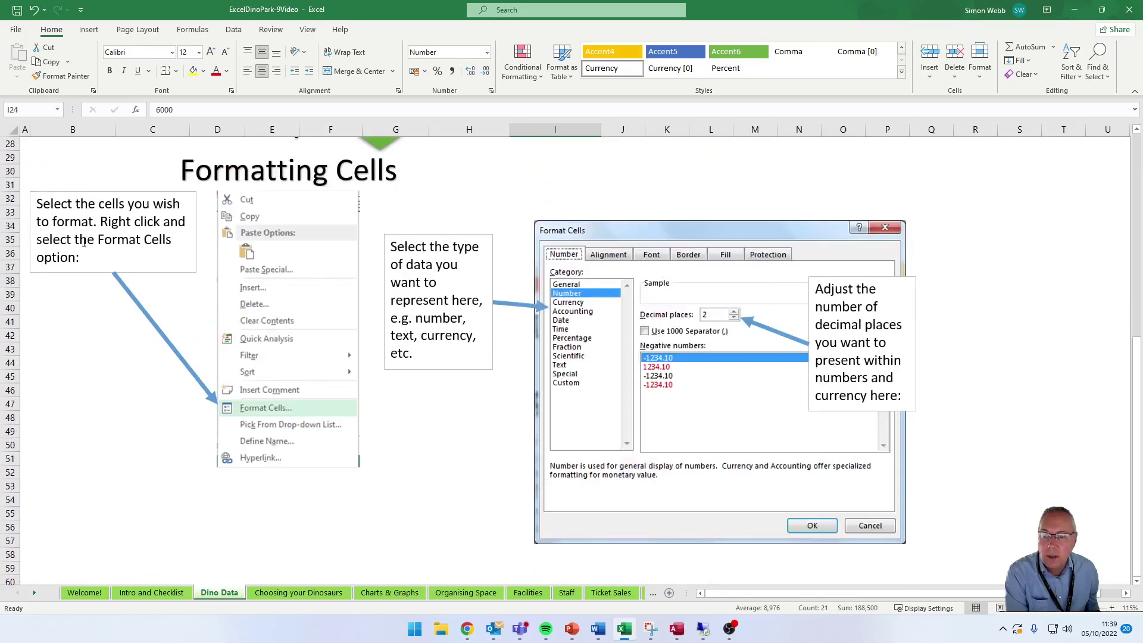